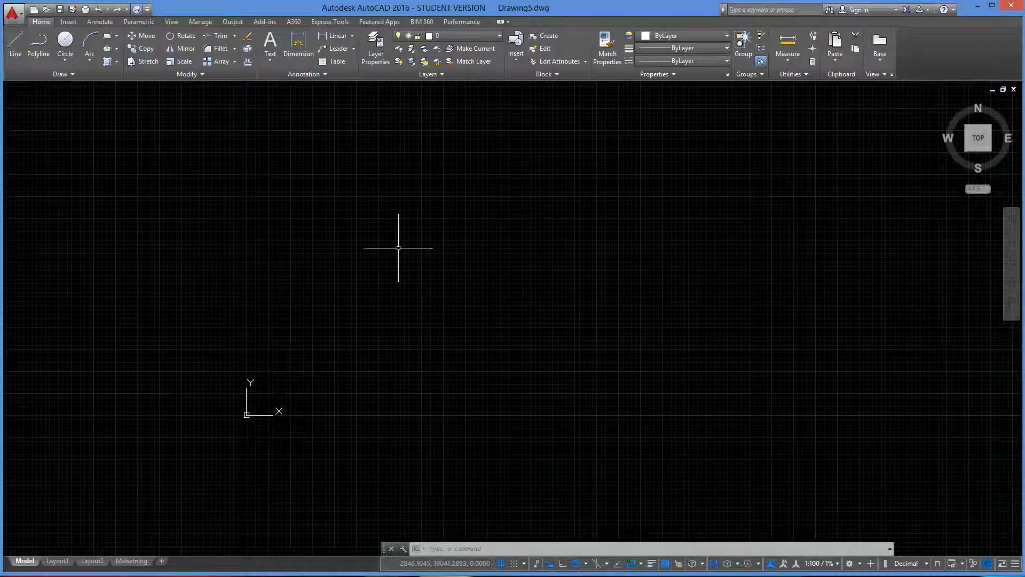
click(322, 74)
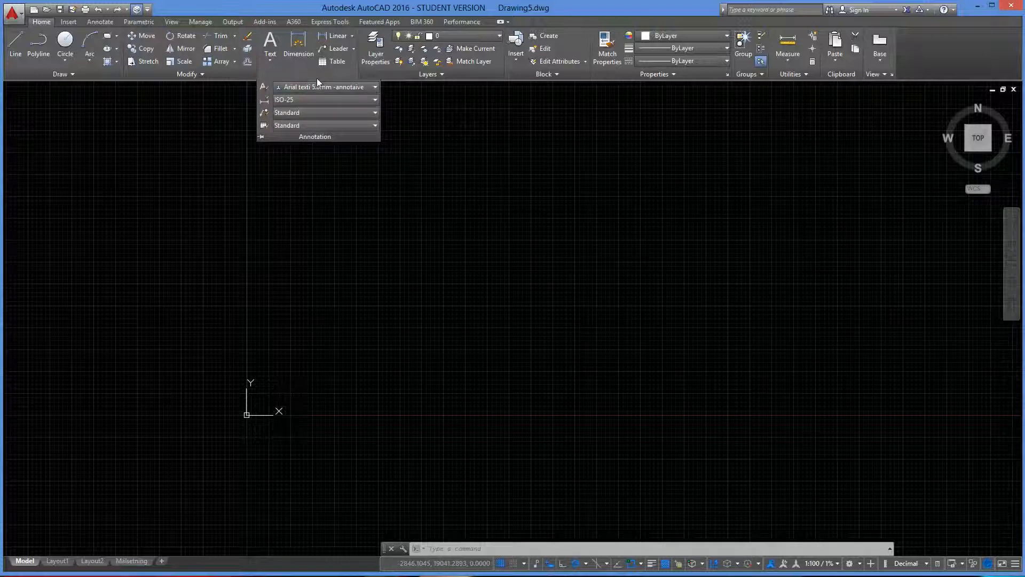
click(374, 100)
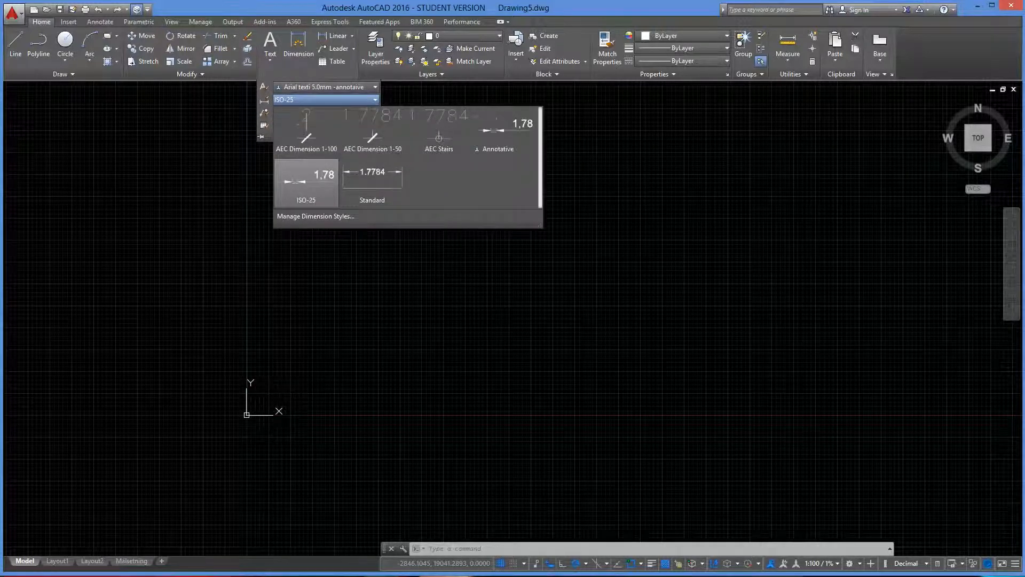
click(315, 216)
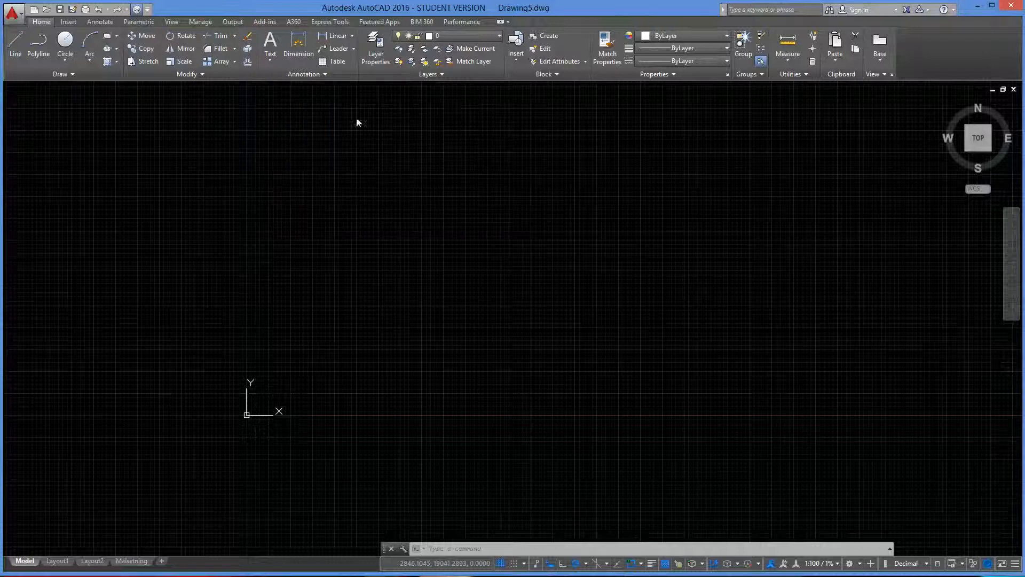
click(101, 21)
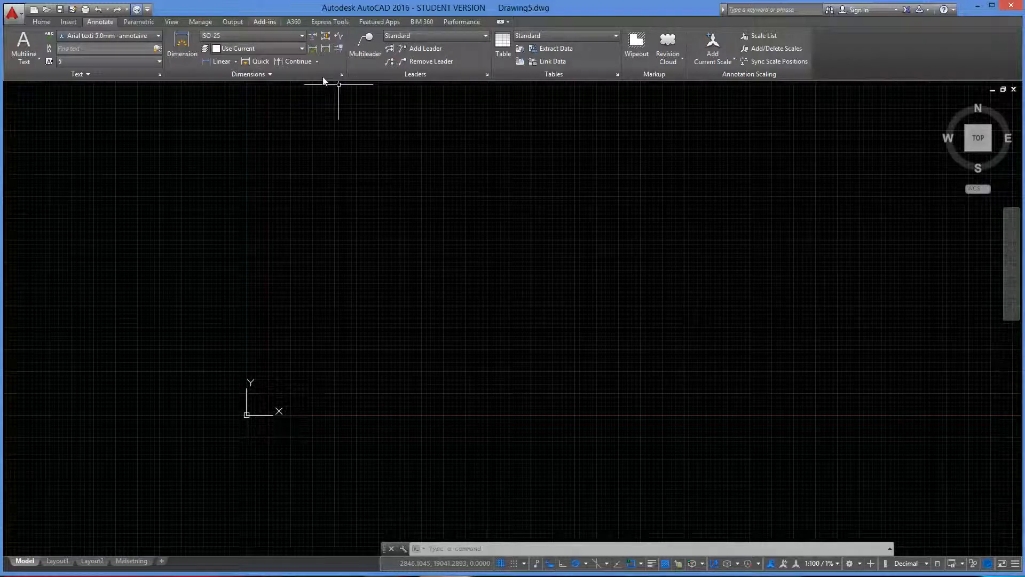
click(342, 75)
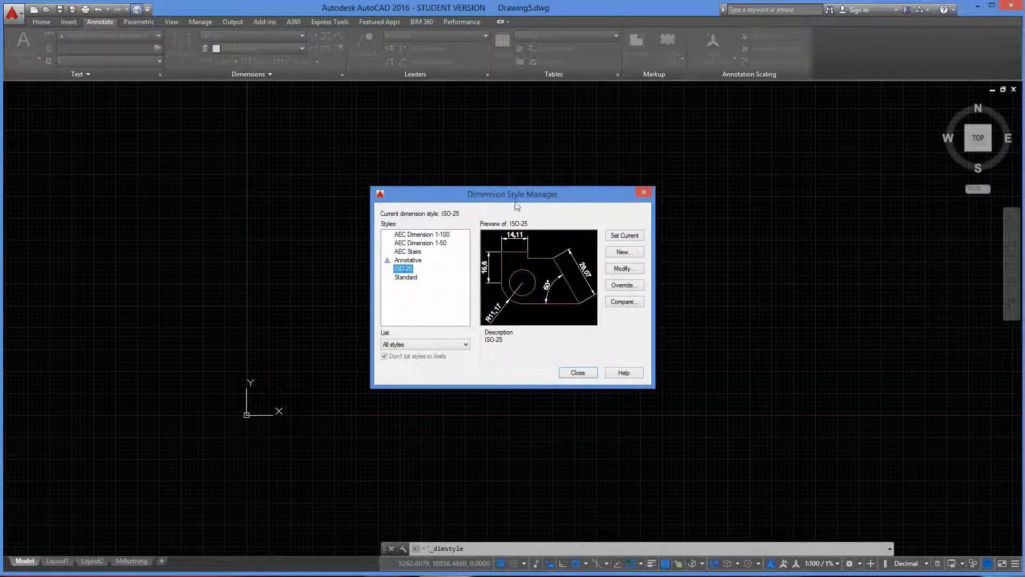
click(578, 374)
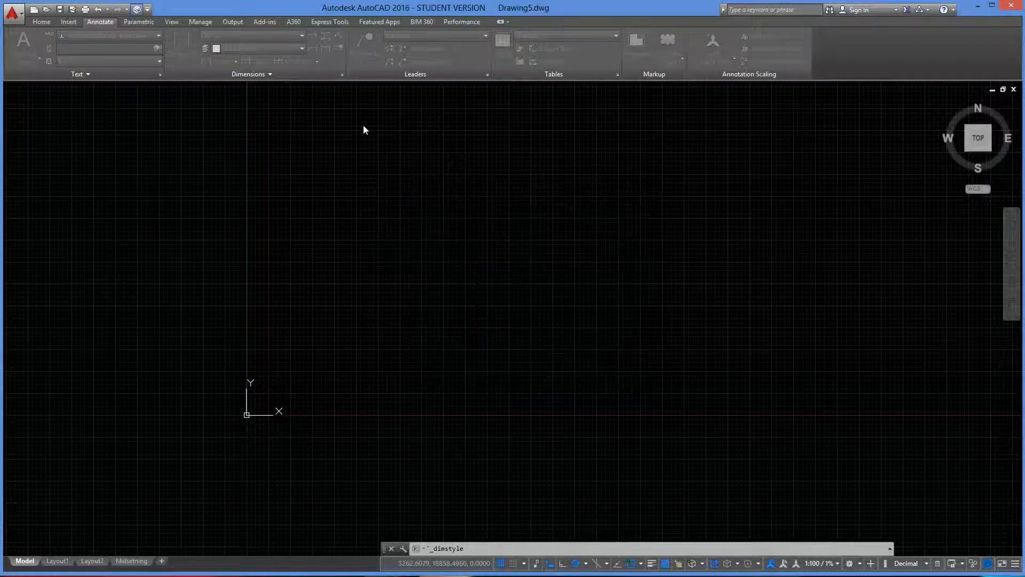
Step: Create a new dimension style named "Máls 2.5mm" for all dimensions, starting from ISO-25, and continue to its settings
click(342, 77)
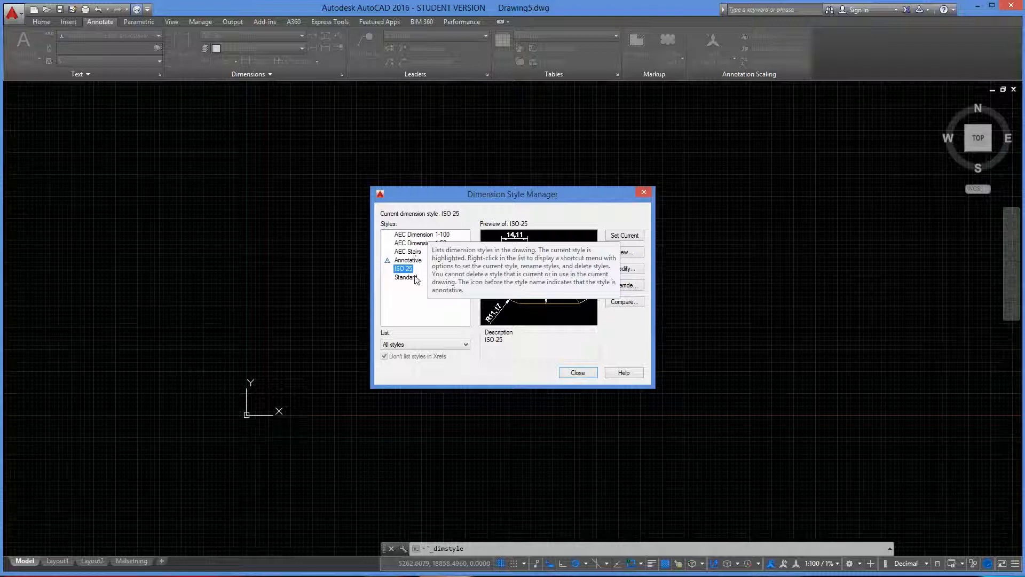
drag(464, 194, 435, 183)
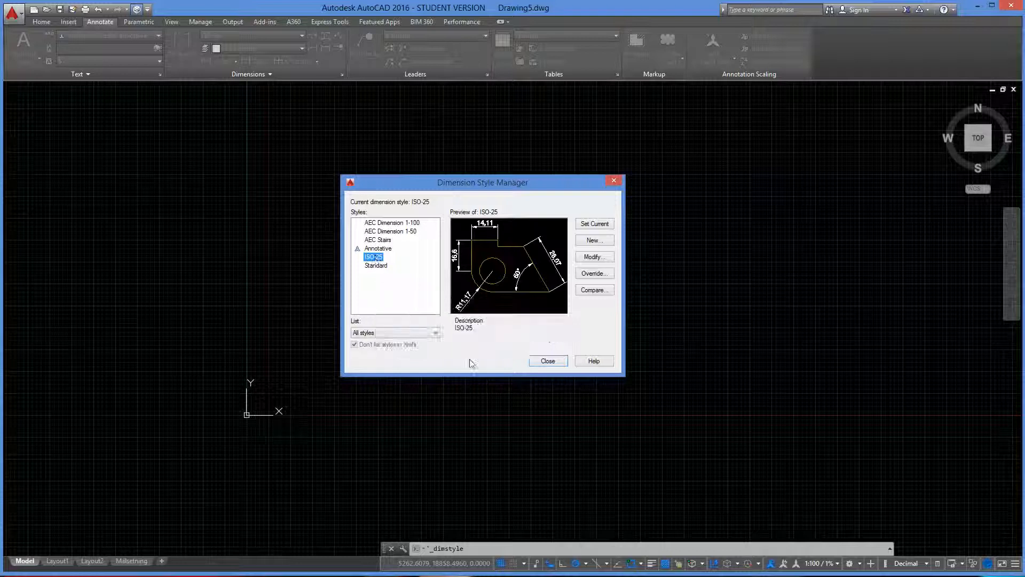
click(595, 241)
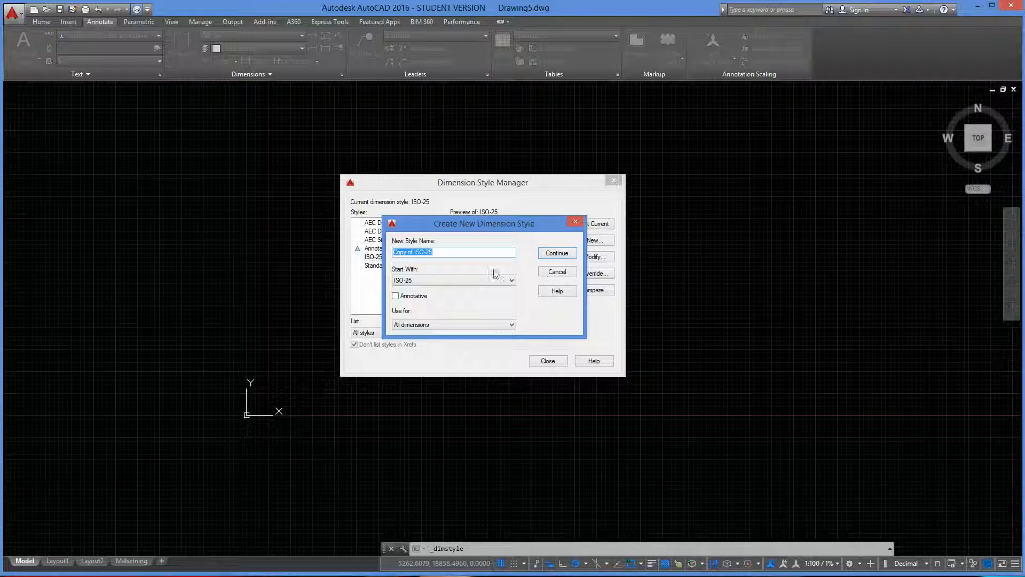
drag(457, 224, 512, 230)
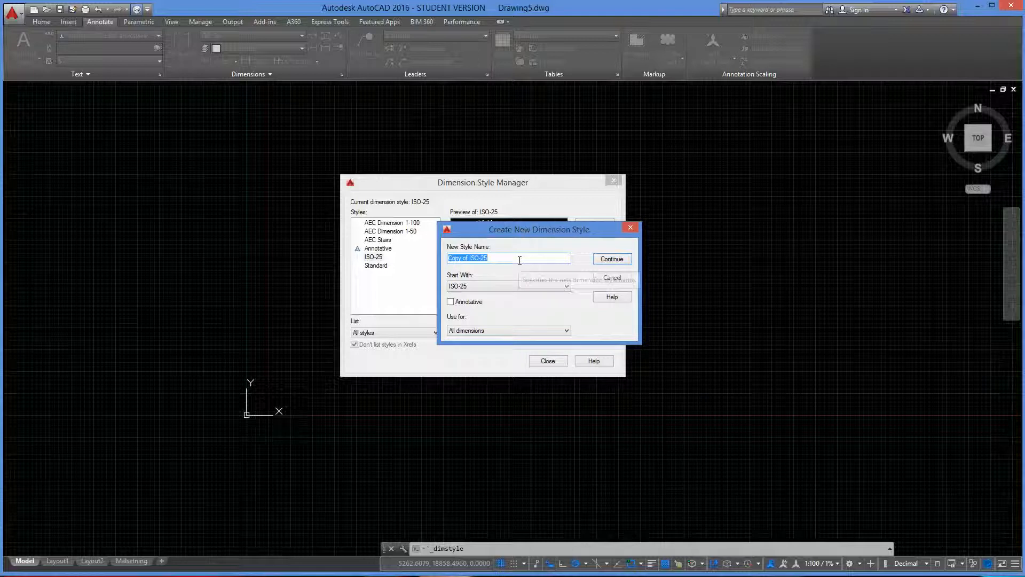
text(A)
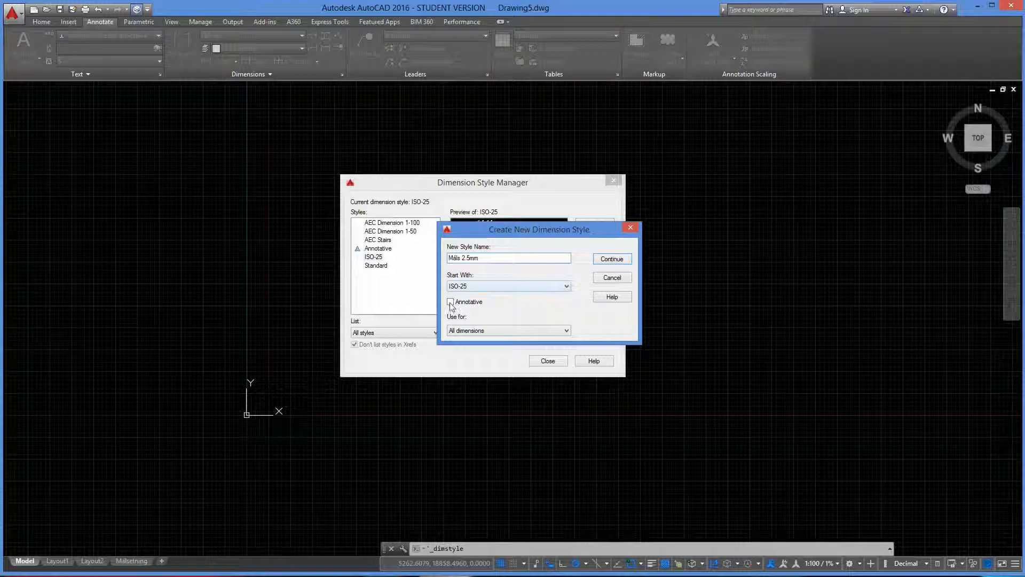
click(612, 259)
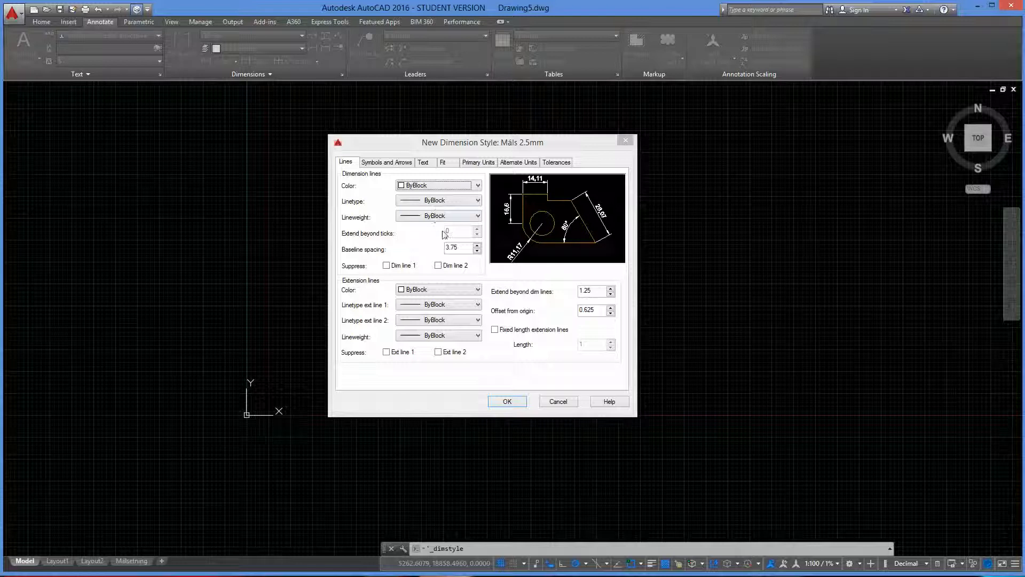
Step: Try suppressing dimension lines 1 and 2 in the new style, and turn both suppressions back off
click(387, 265)
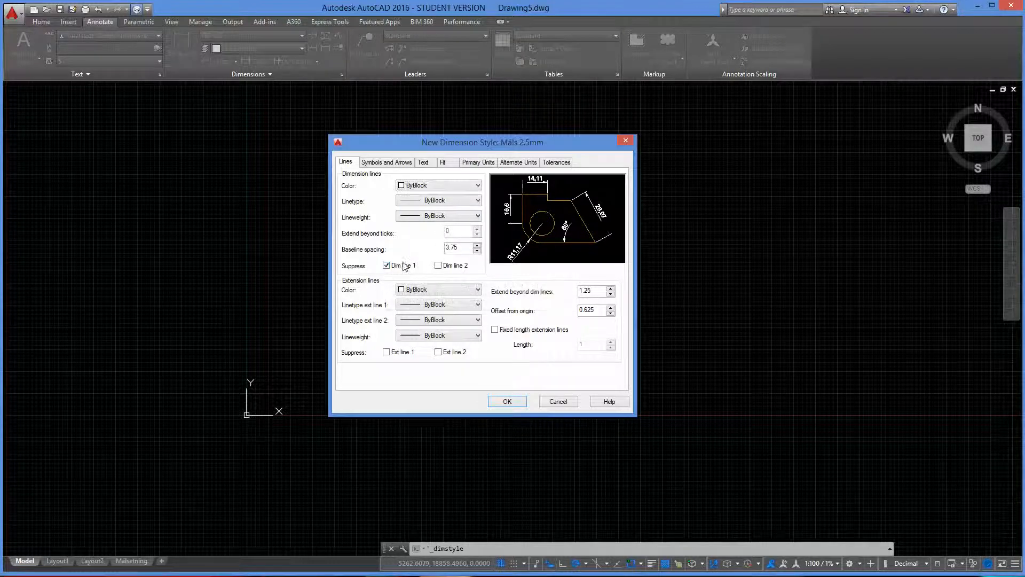
click(438, 265)
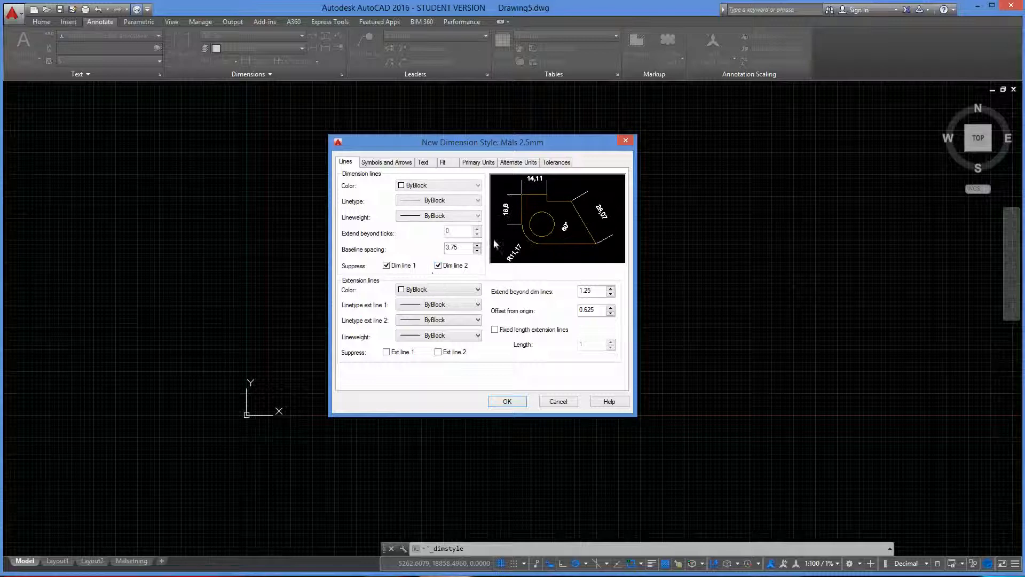
click(438, 265)
click(386, 265)
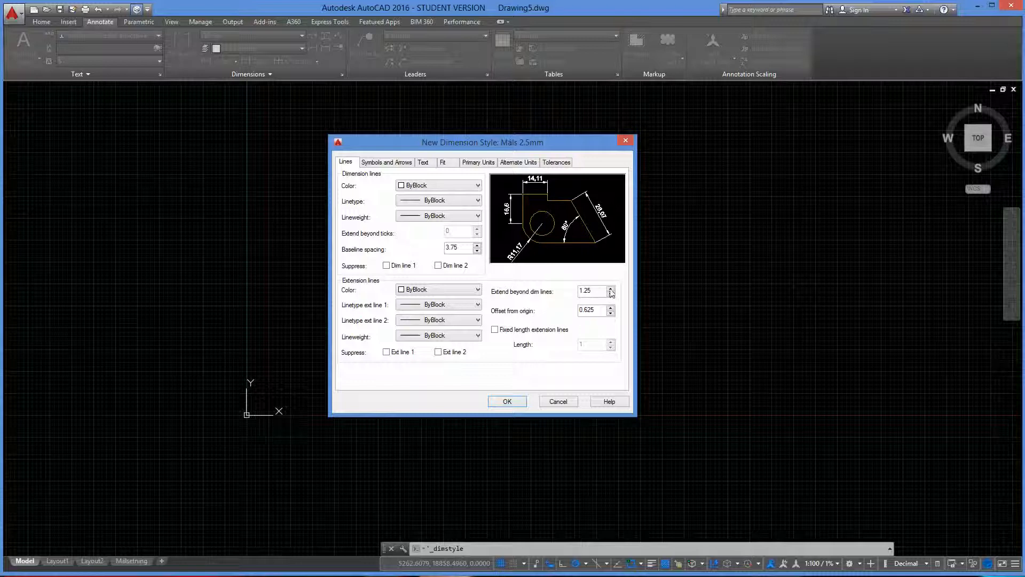
Step: Try a value of 10 for extending extension lines beyond the dimension lines, and set it back to 1.25
drag(602, 289, 558, 290)
text(10)
key(Tab)
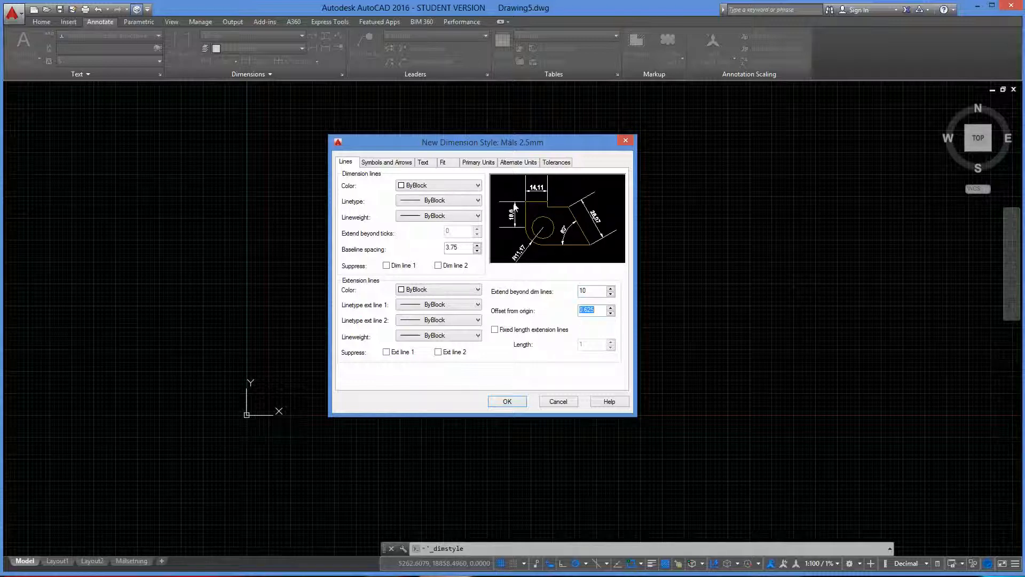
key(shift+Tab)
text(1)
key(Tab)
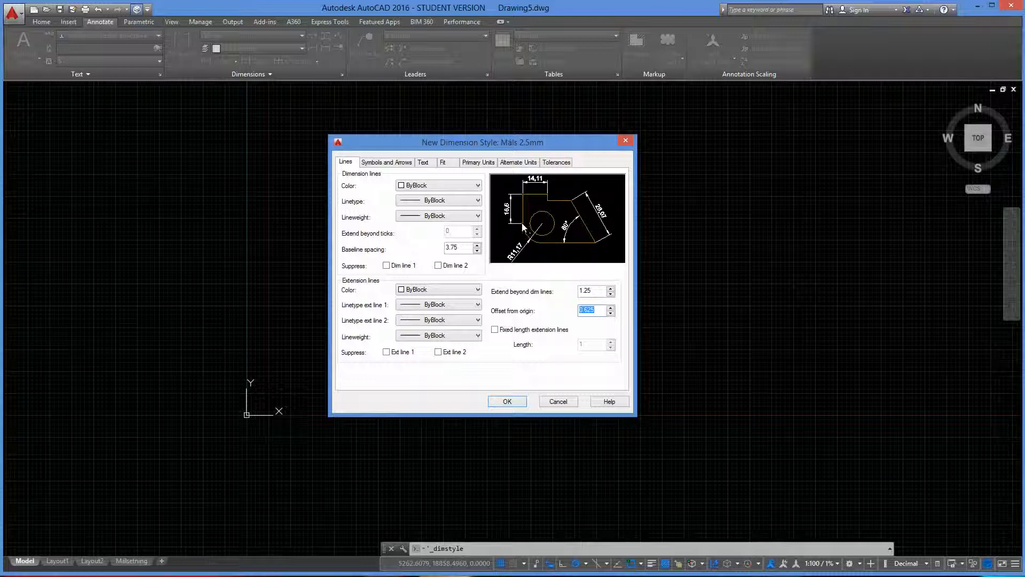
Step: Try an offset from origin of 10 for the extension lines, and restore the original offset
text(1)
key(Tab)
click(596, 312)
text(0)
key(Tab)
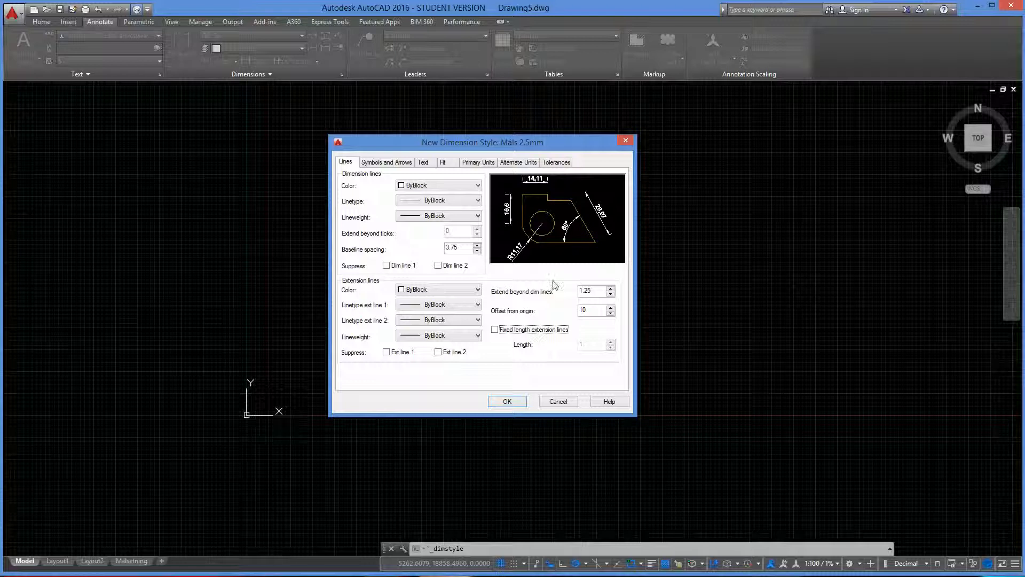
key(shift+Tab)
text(1)
key(Tab)
Step: Set the first and second arrowheads to Oblique and use Closed filled for the leader arrowhead
click(384, 163)
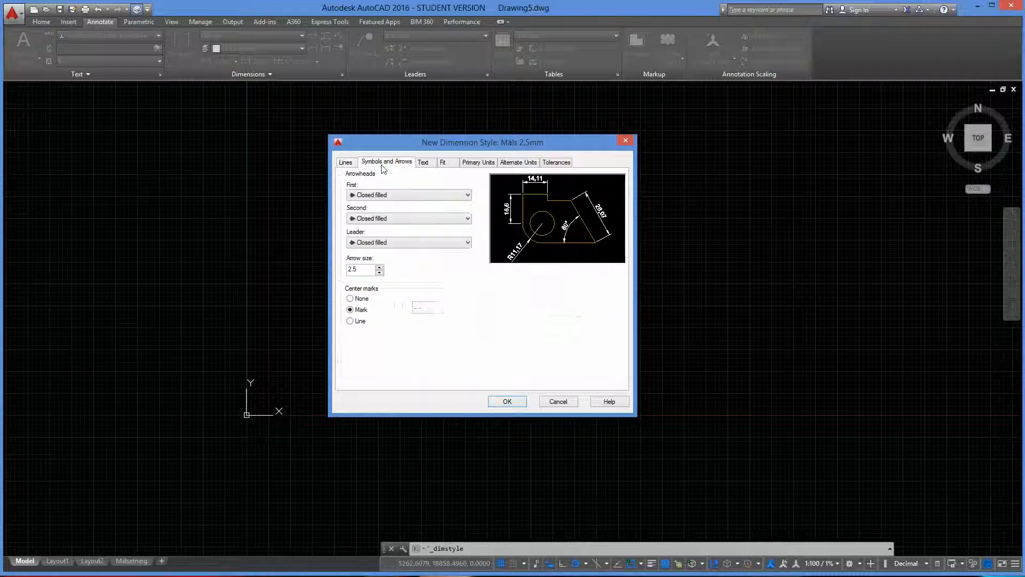
click(387, 195)
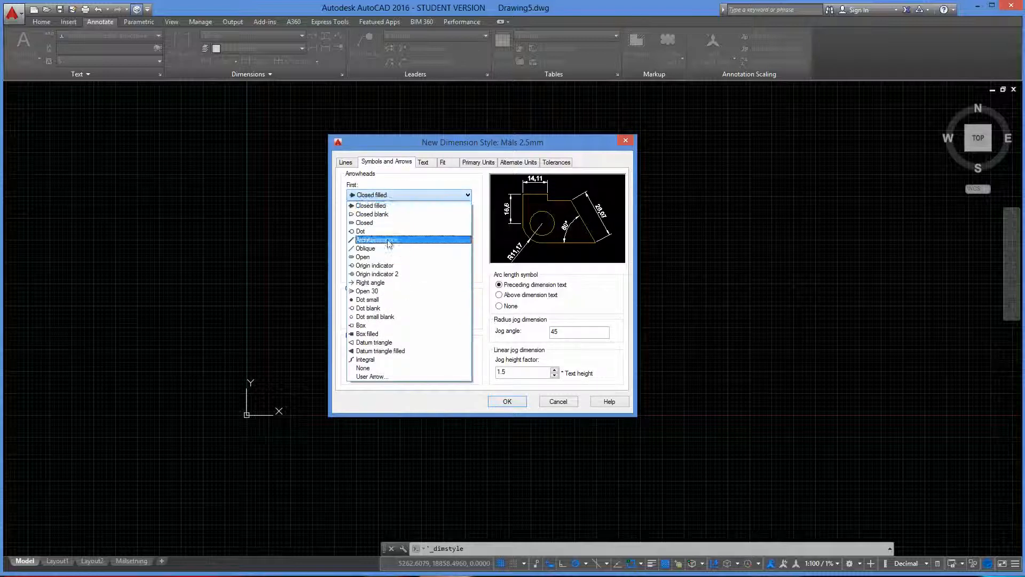
click(361, 249)
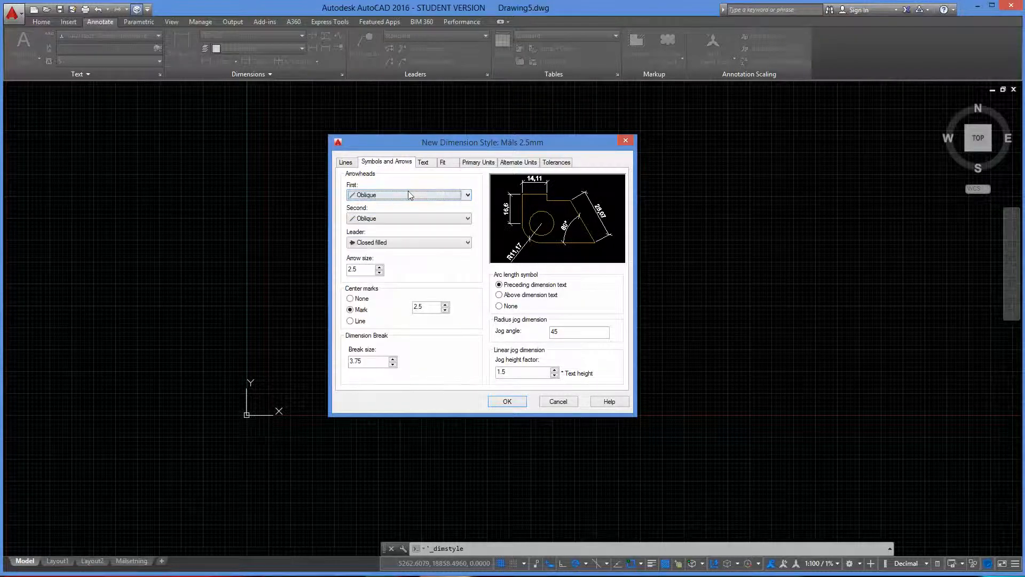
click(397, 222)
click(398, 221)
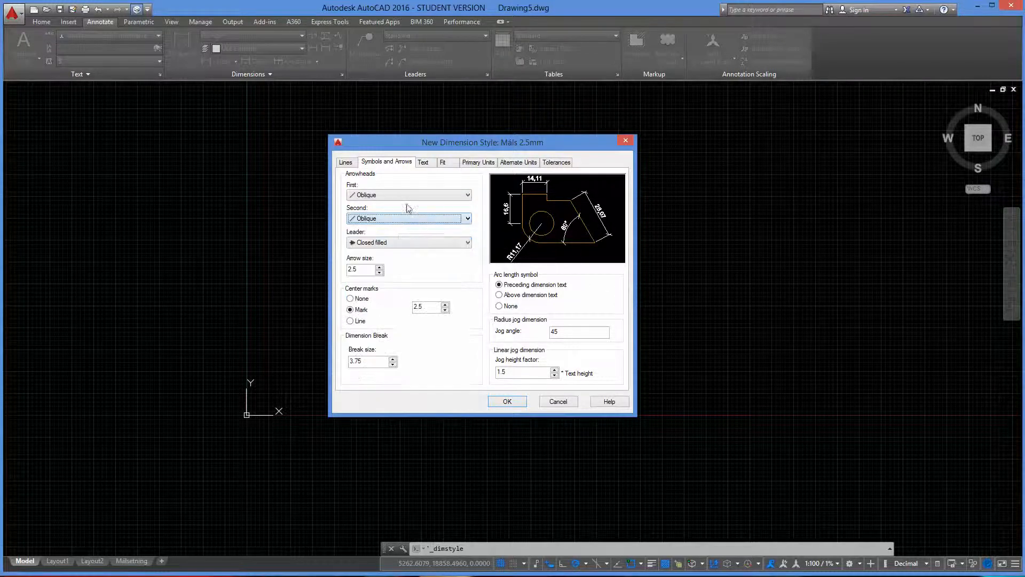
click(441, 243)
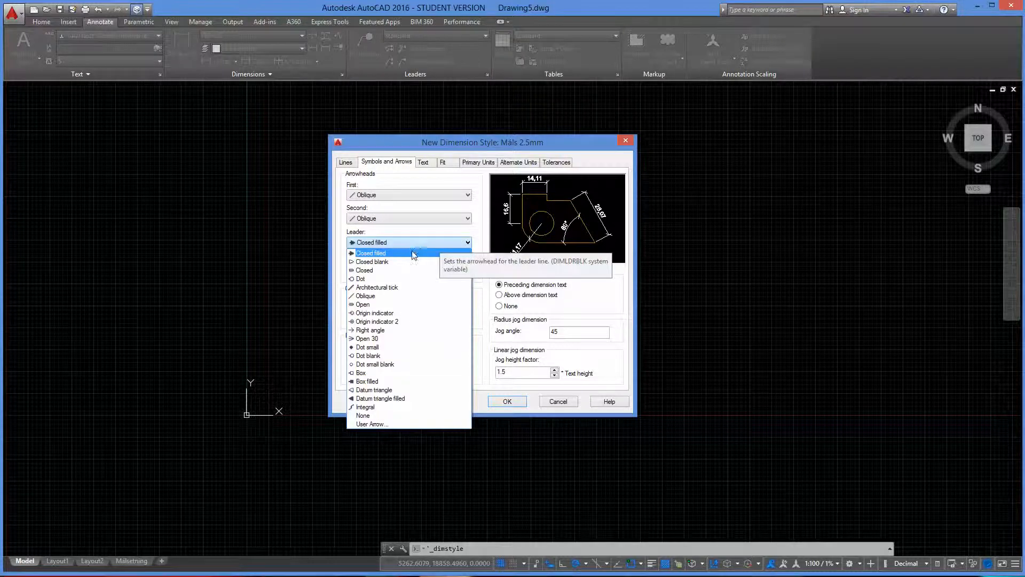
click(399, 254)
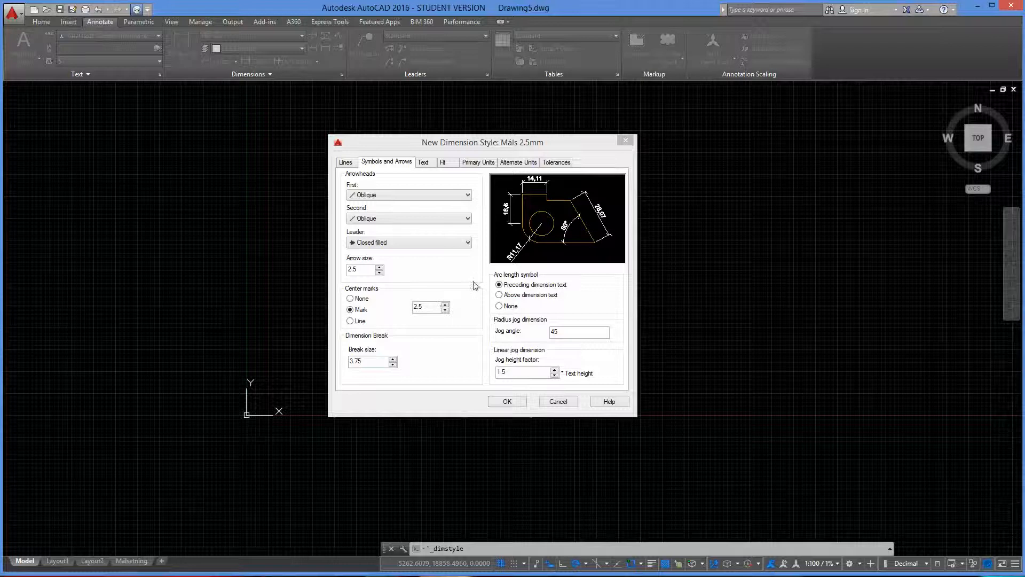
Step: Try the Above dimension text and None options for the arc length symbol, and return to Preceding dimension text
click(499, 295)
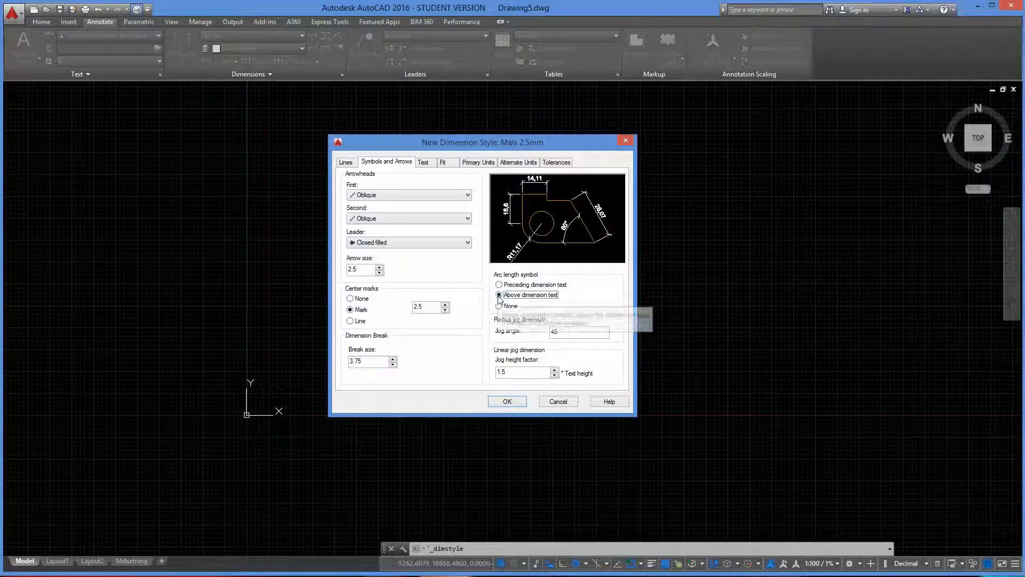
click(499, 306)
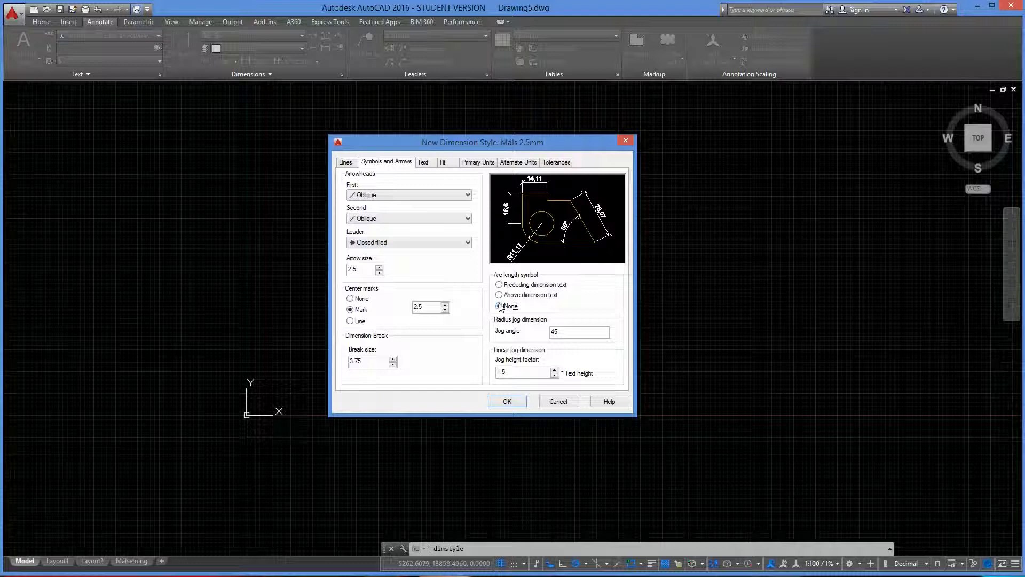
click(498, 294)
click(498, 285)
Step: Set the dimension text style to the annotative "Arial texti 2.5mm" style
click(423, 163)
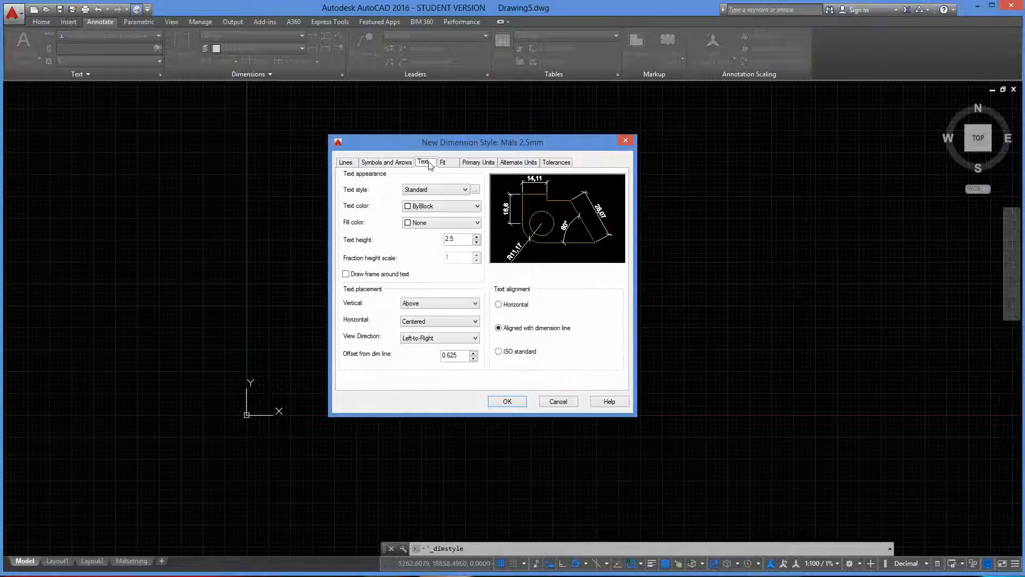
click(432, 191)
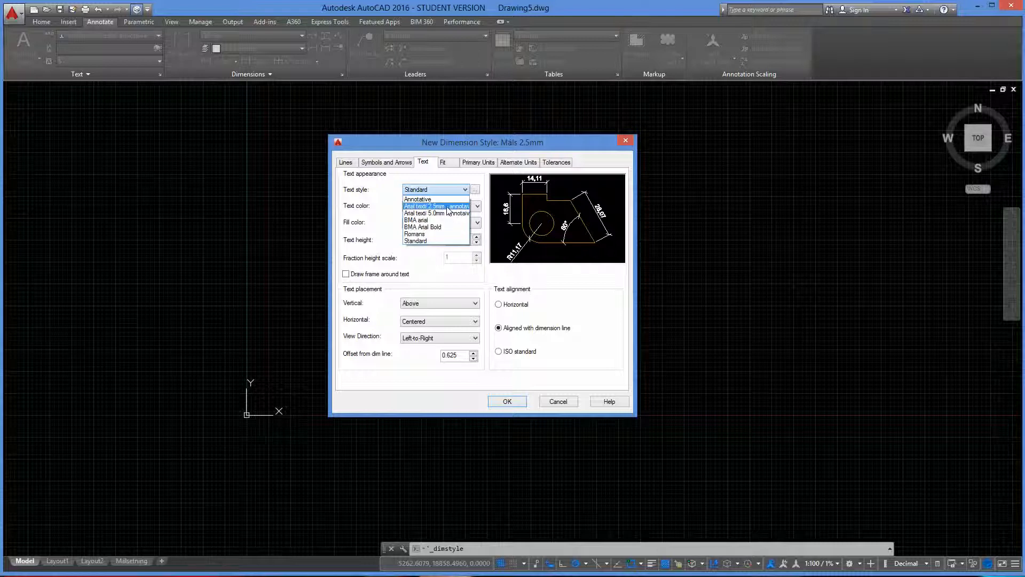
click(448, 207)
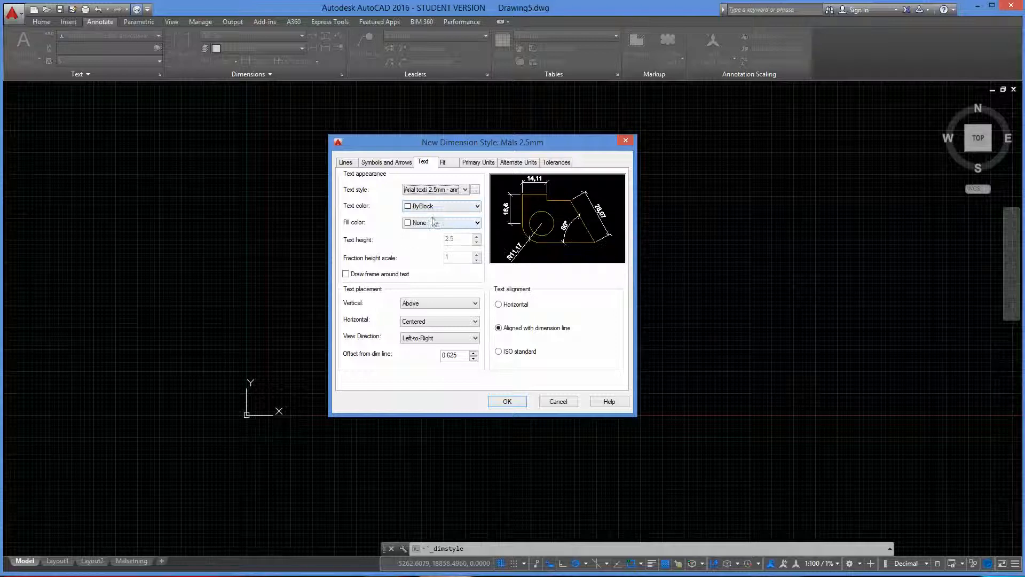
Step: Try the Annotative and Standard text styles to compare their text height setting, and return to the annotative "Arial texti 2.5mm" style
click(465, 189)
click(462, 199)
click(458, 190)
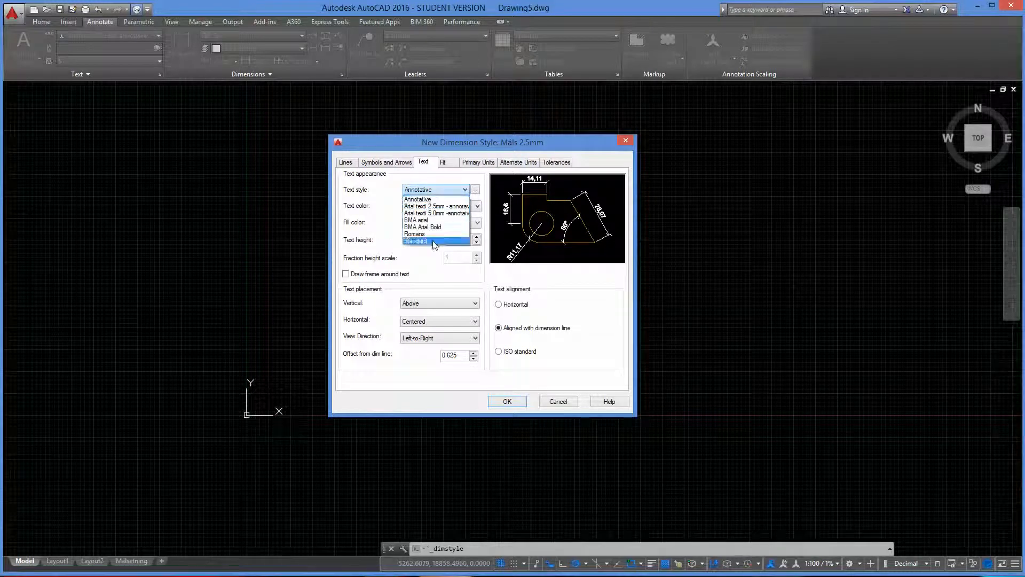
click(416, 241)
click(464, 240)
double_click(464, 240)
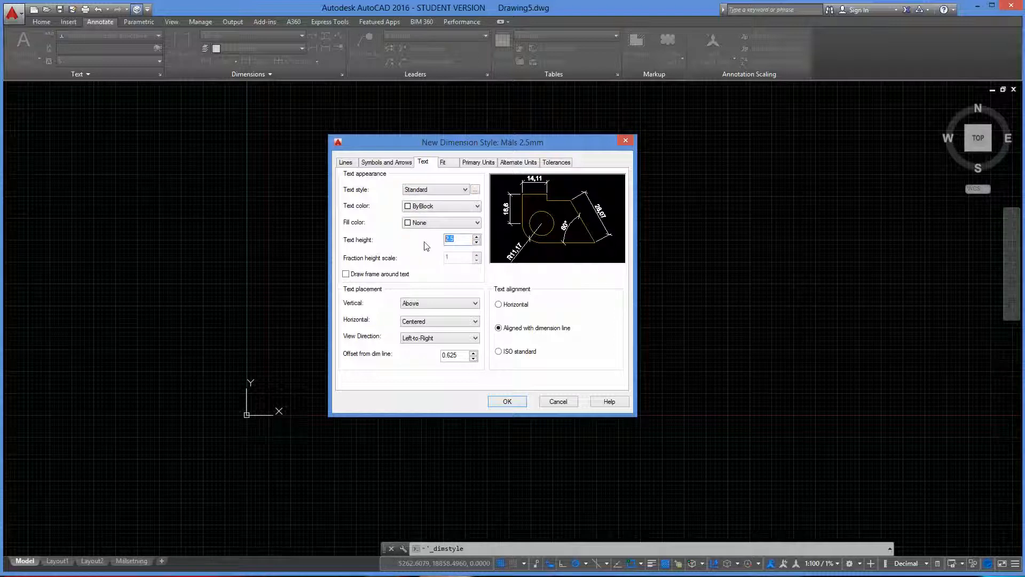
click(429, 189)
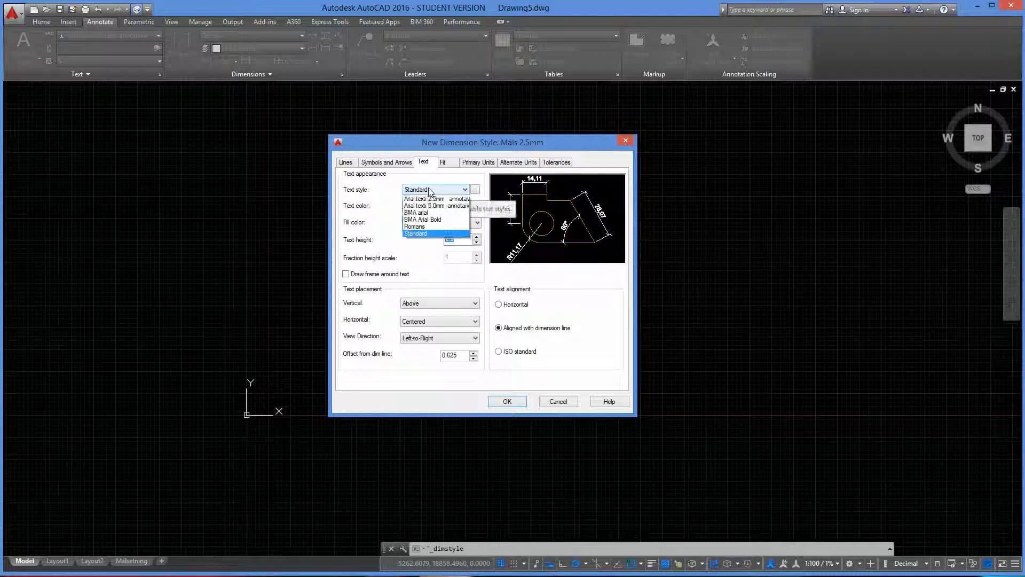
click(429, 198)
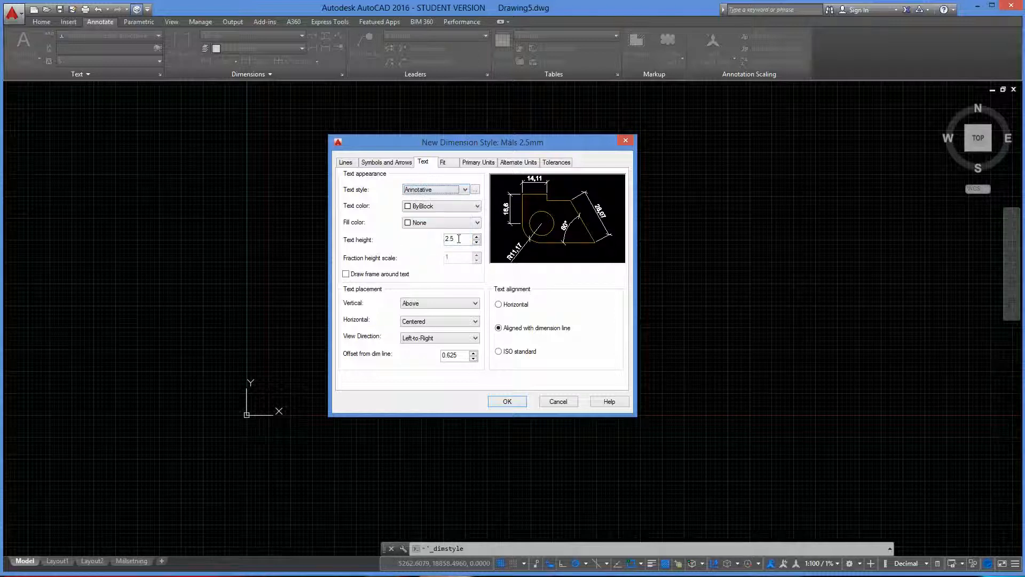
click(439, 190)
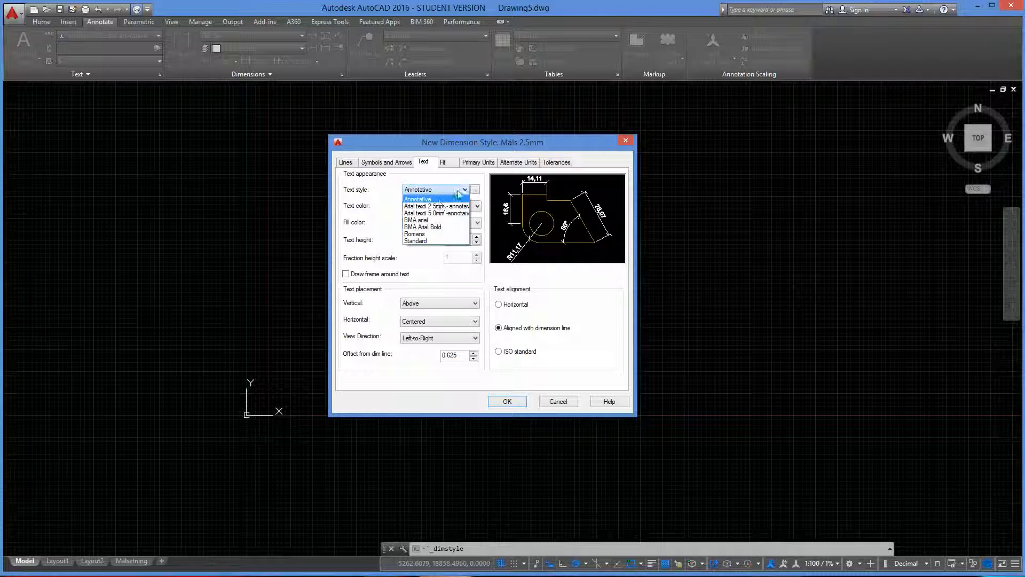
click(437, 207)
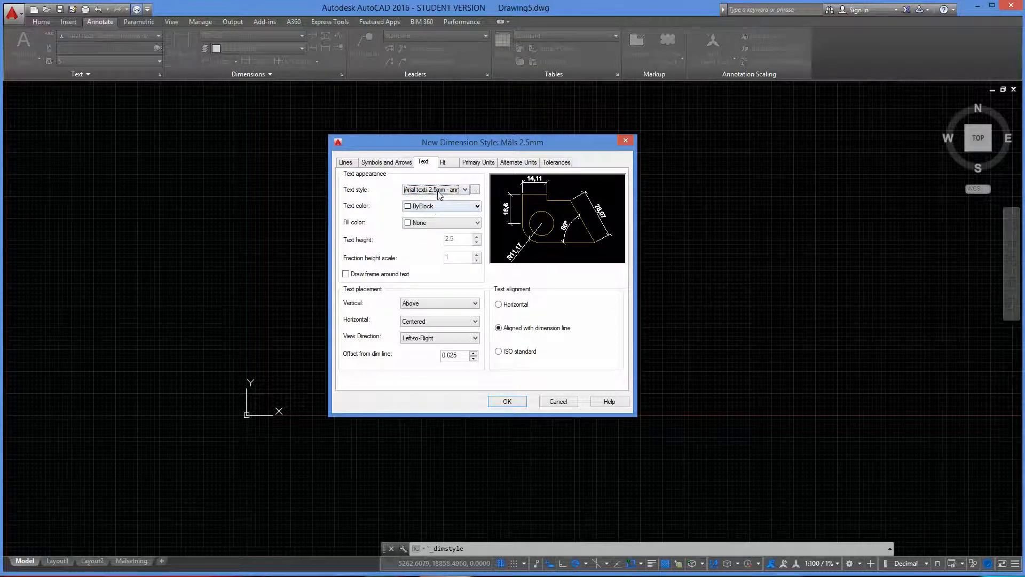
Step: Switch the dimension text style to Annotative, and try Outside vertical text placement before choosing Centered
click(439, 190)
click(429, 198)
click(423, 304)
click(422, 328)
click(432, 304)
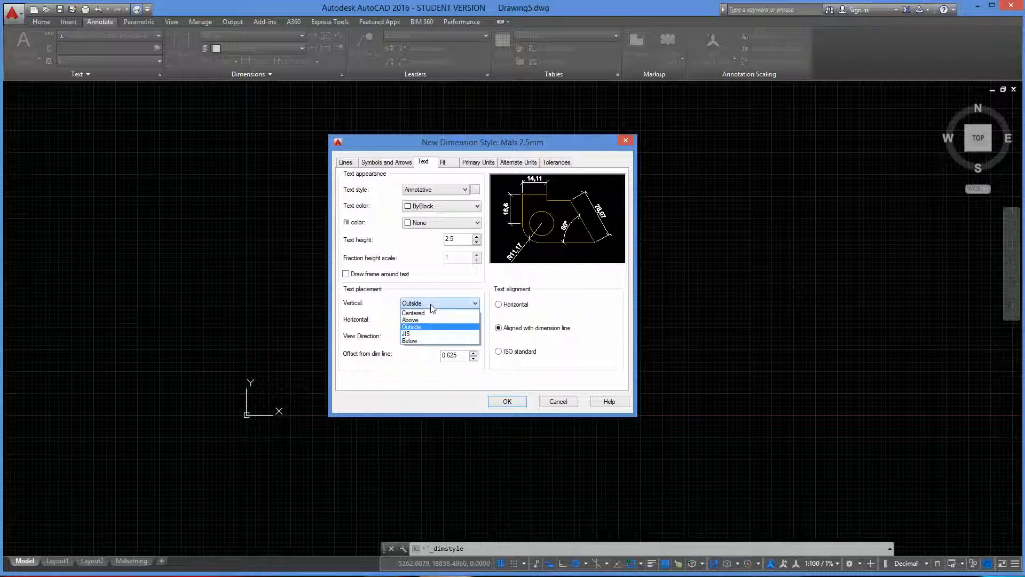
click(430, 313)
Step: Try the Above and Below vertical text placements and return to Centered
click(435, 304)
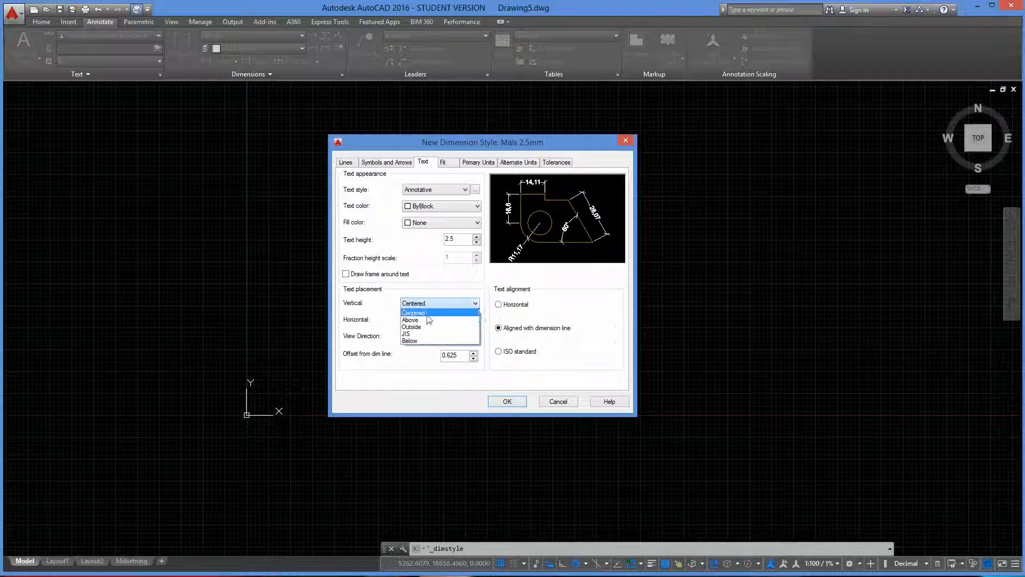
click(438, 320)
click(439, 304)
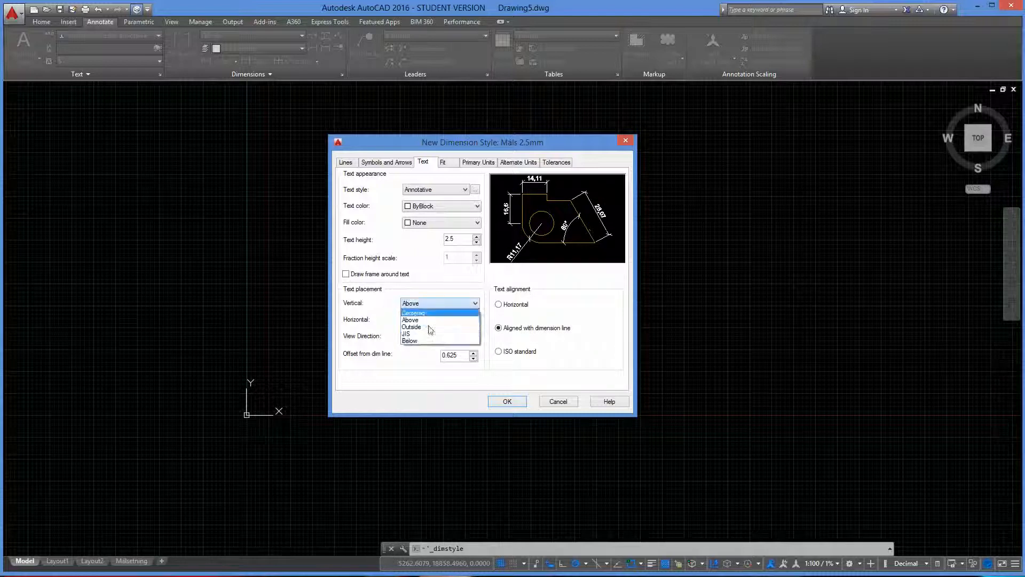
click(443, 345)
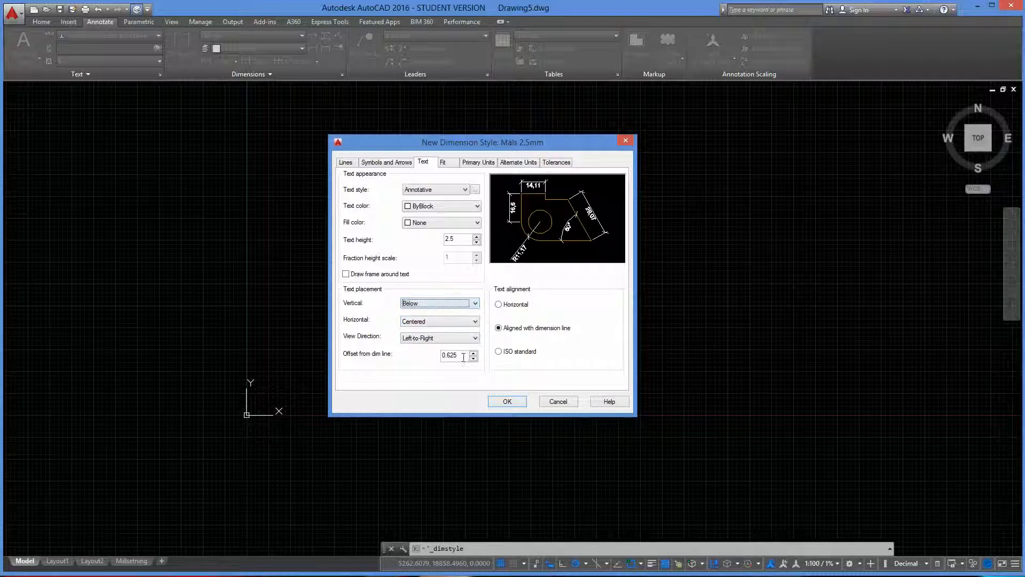
click(434, 303)
click(434, 313)
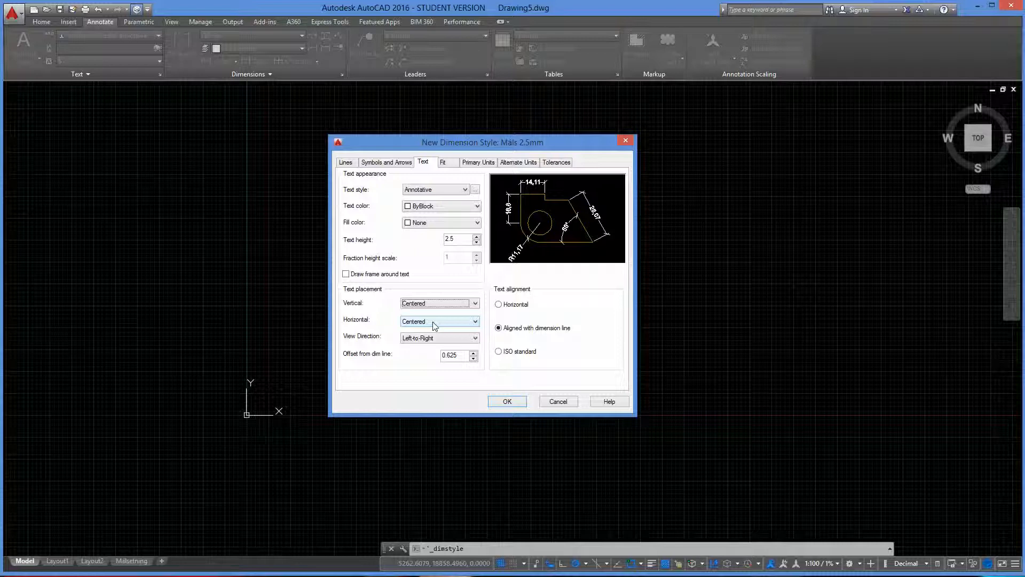
Step: Try the Over Ext Line 1 horizontal placement for the dimension text
click(434, 326)
click(438, 335)
click(437, 322)
click(437, 351)
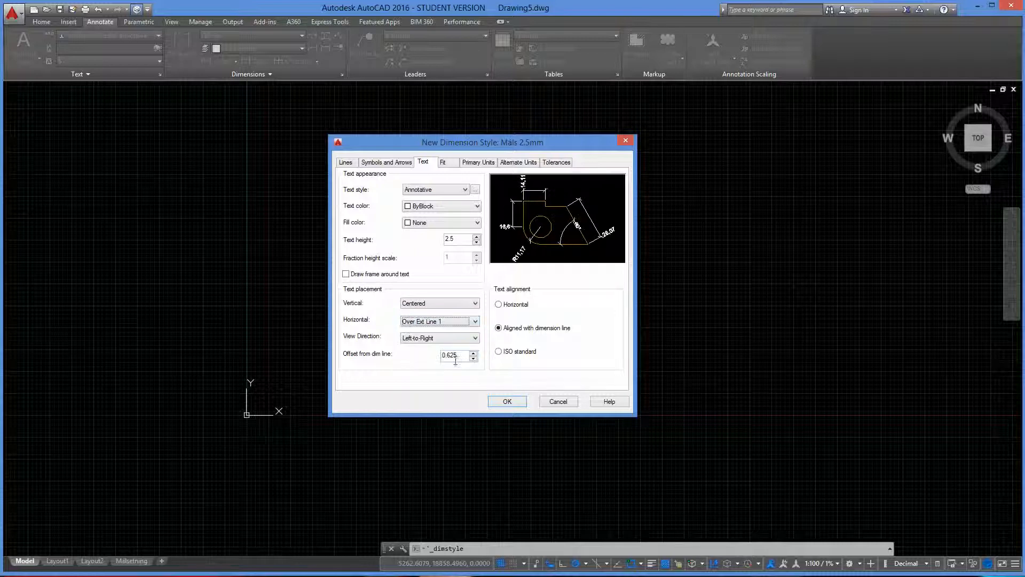
click(433, 321)
click(431, 324)
Step: Try the Right-to-Left view direction for the dimension text and return to Left-to-Right
click(431, 343)
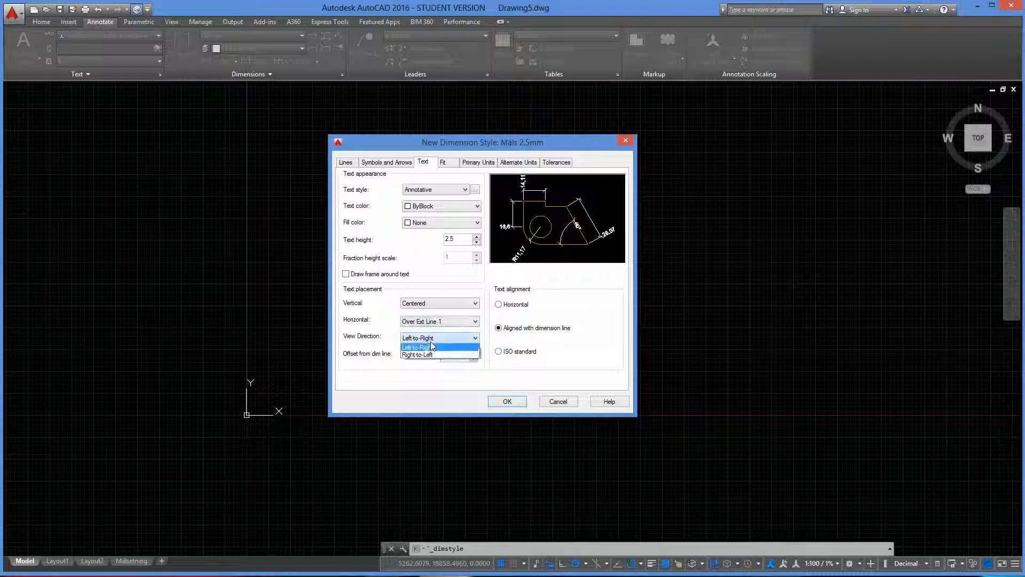
click(431, 355)
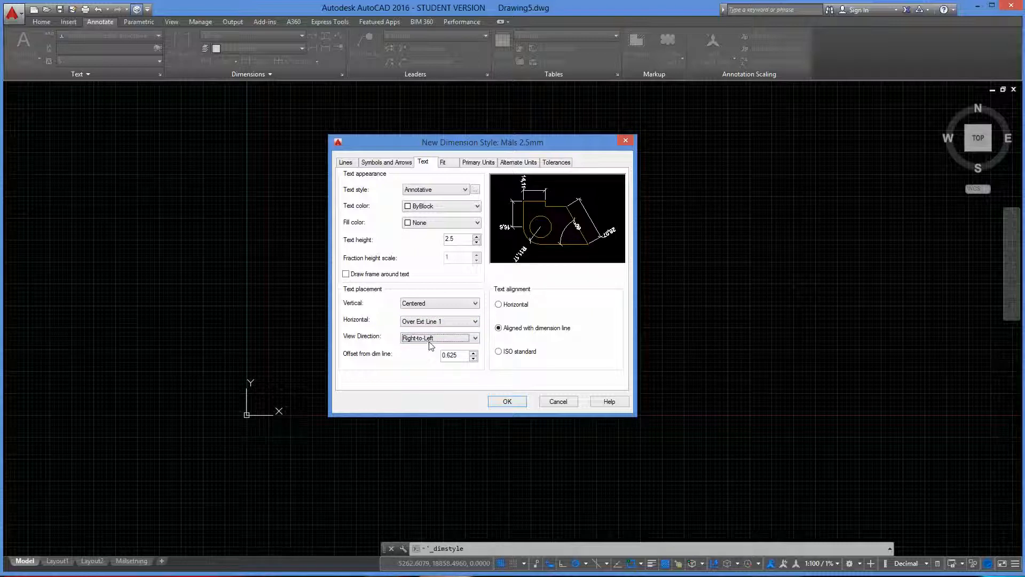
click(431, 338)
click(431, 343)
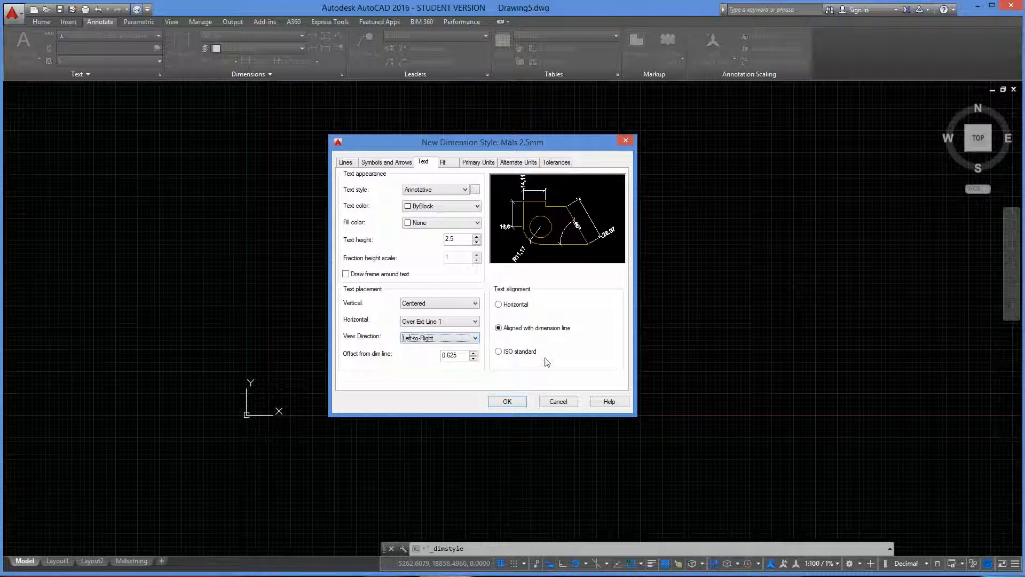
Step: Try the Horizontal and ISO standard text alignments and return to Aligned with dimension line
click(499, 305)
click(499, 328)
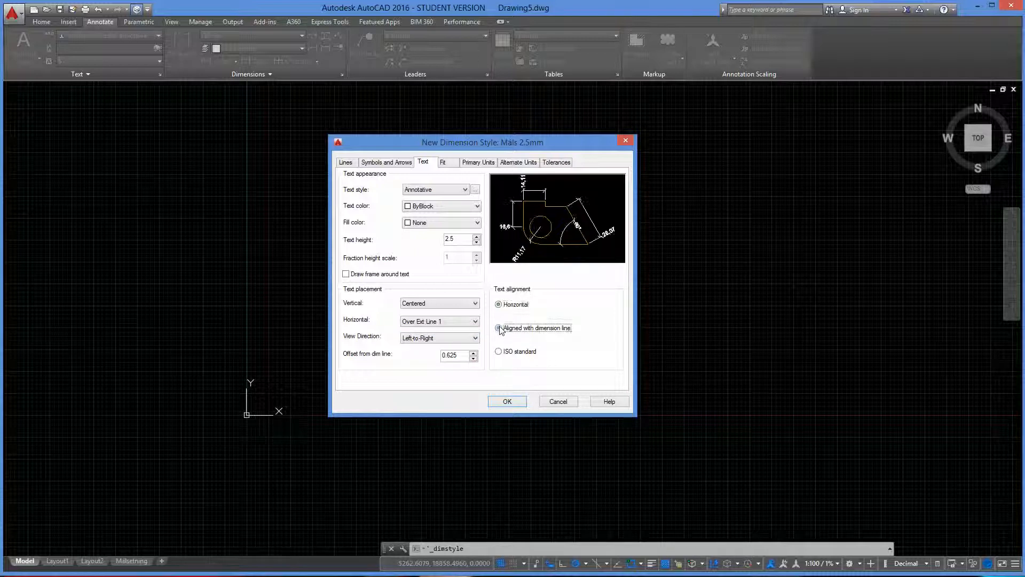
click(498, 352)
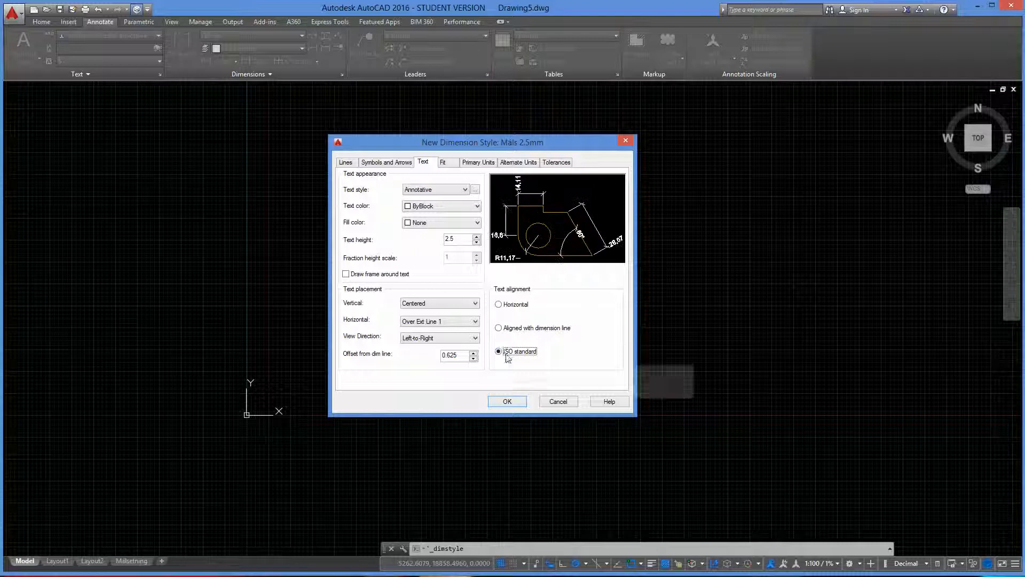
click(499, 328)
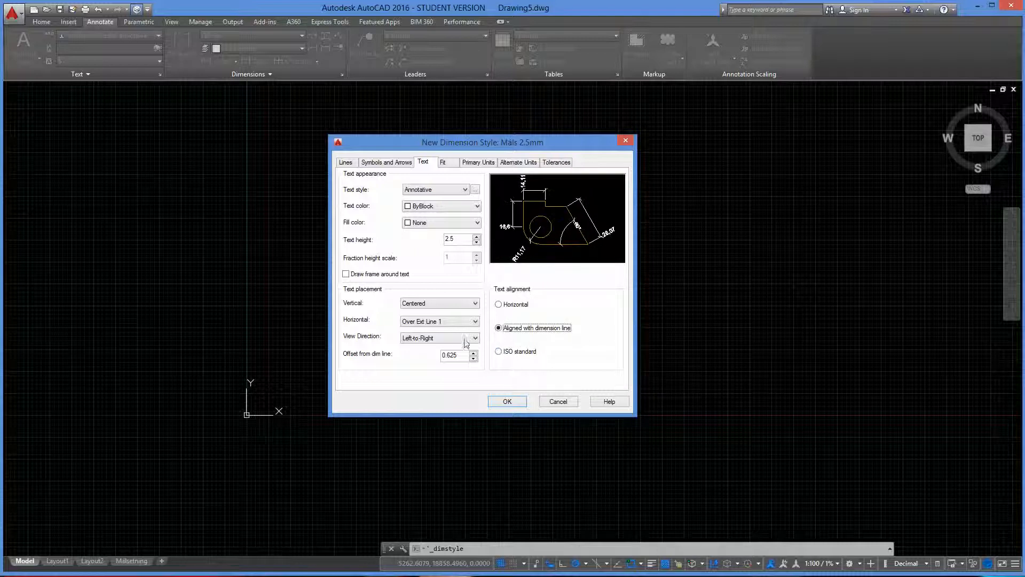
Step: Set the horizontal text placement to Centered and the text offset from the dimension line to 10
click(448, 324)
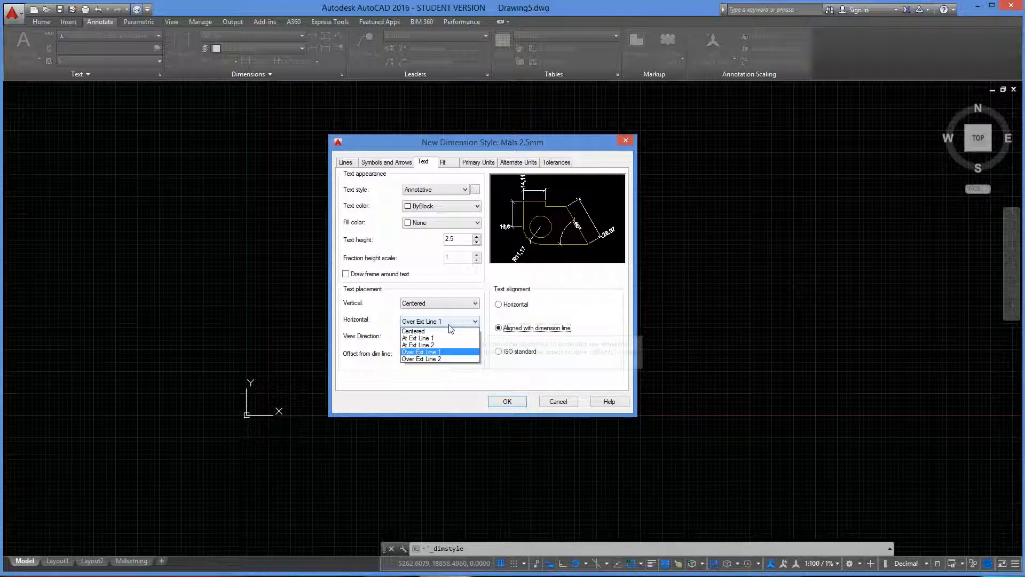
click(443, 331)
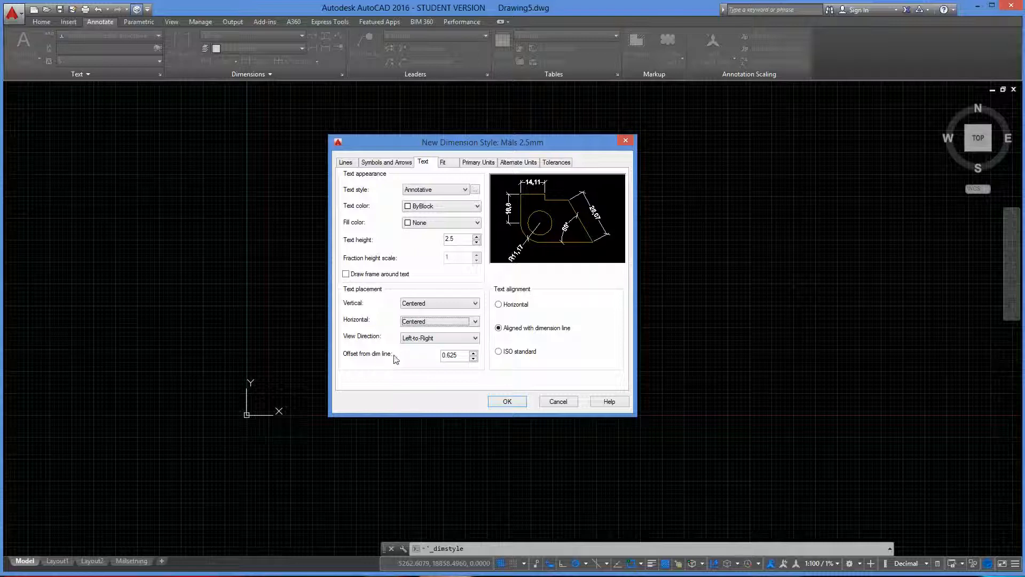
drag(464, 353, 398, 353)
text(10)
key(Tab)
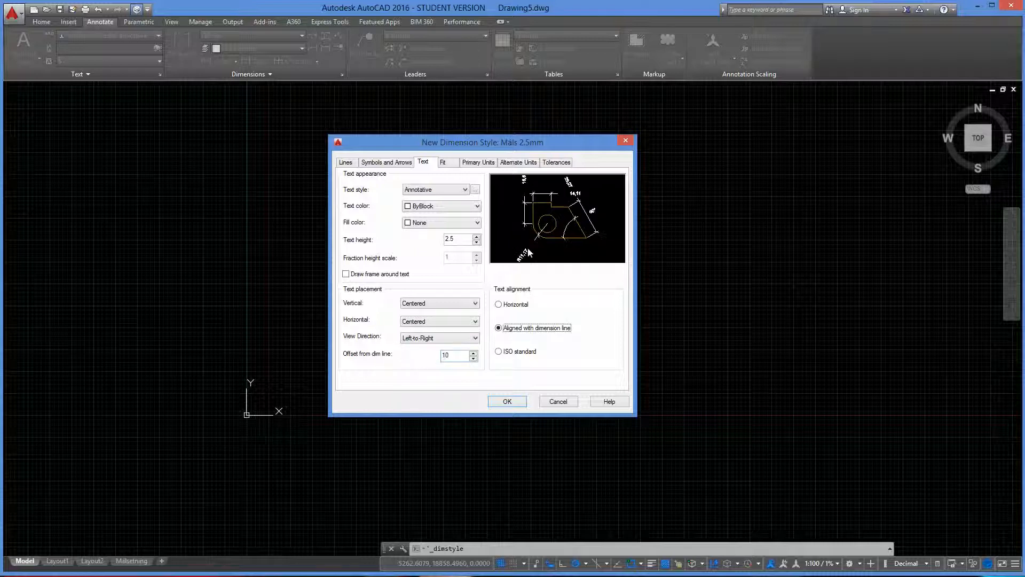
Step: Set the text offset from the dimension line to 1 and save the new dimension style
drag(460, 356, 426, 354)
text(1)
key(Tab)
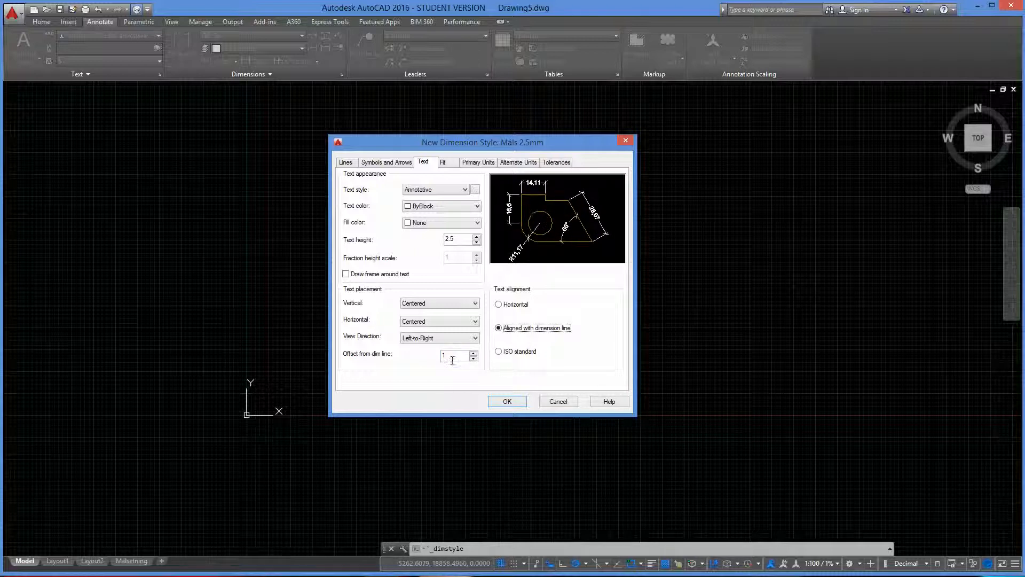
click(507, 401)
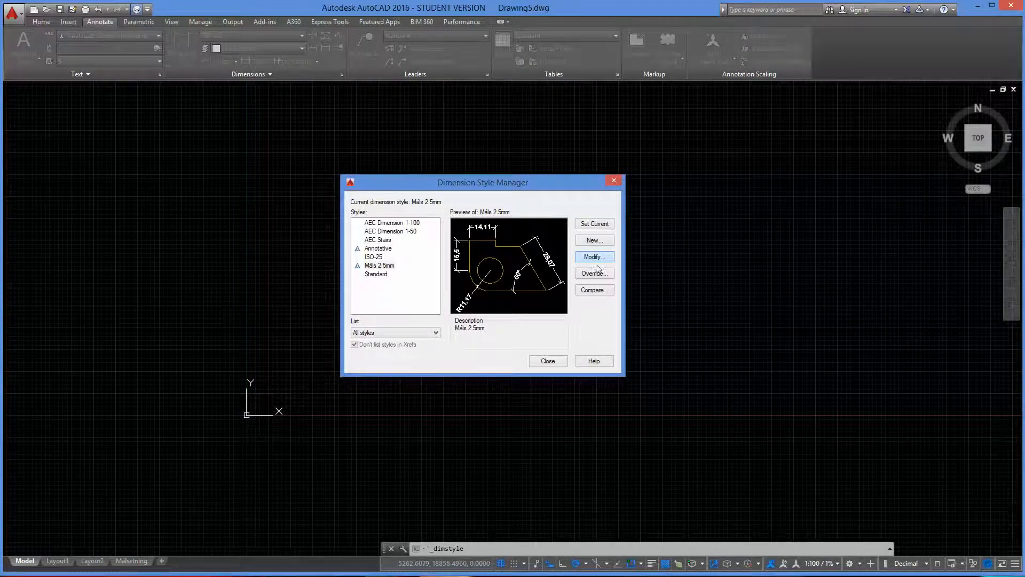
Step: Open the "Máls 2.5mm" dimension style for modification at its fit settings
click(595, 258)
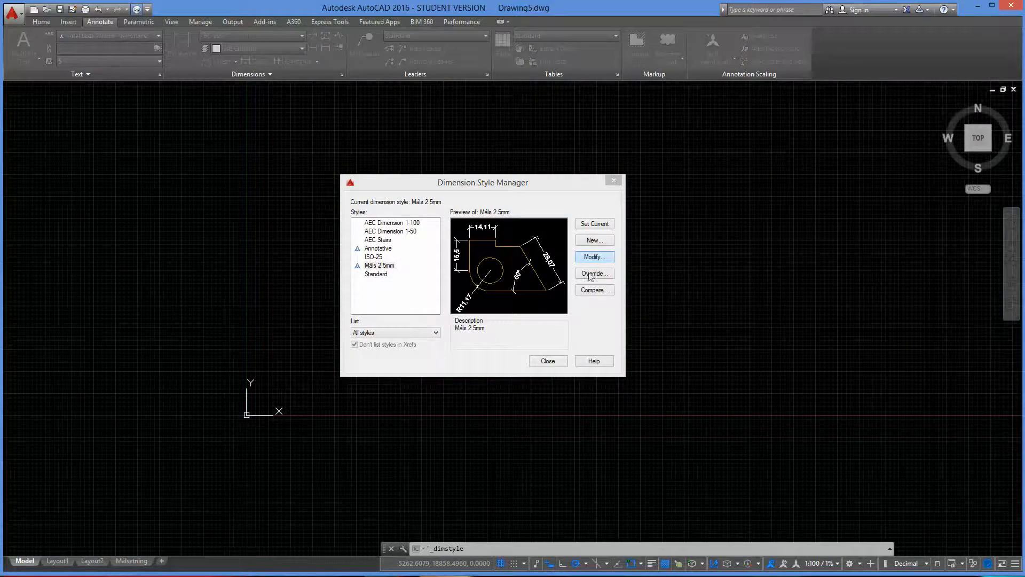
click(471, 198)
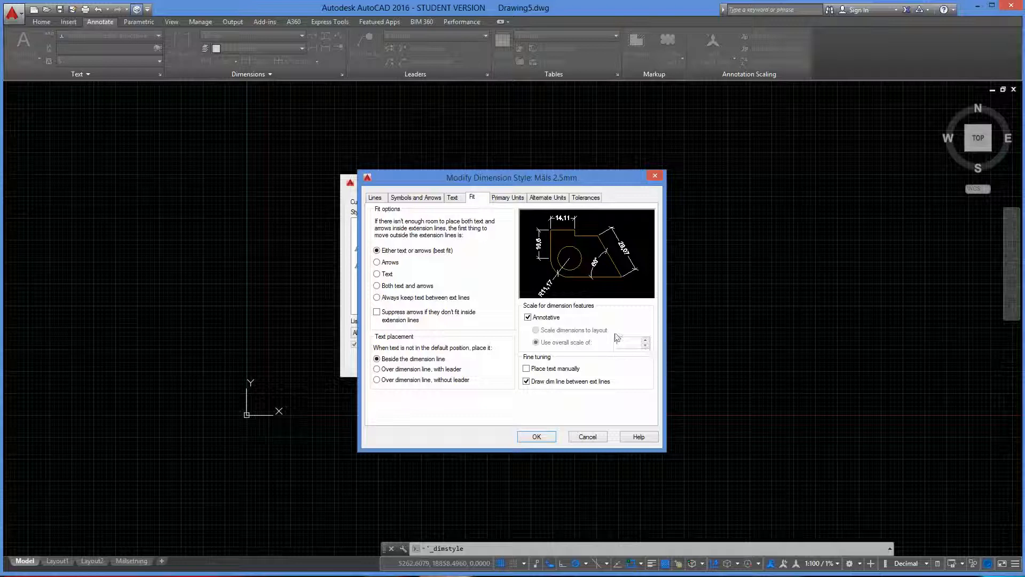
Step: Try turning off Annotative scaling and using other fit options, and restore Annotative and Either text or arrows (best fit)
click(539, 319)
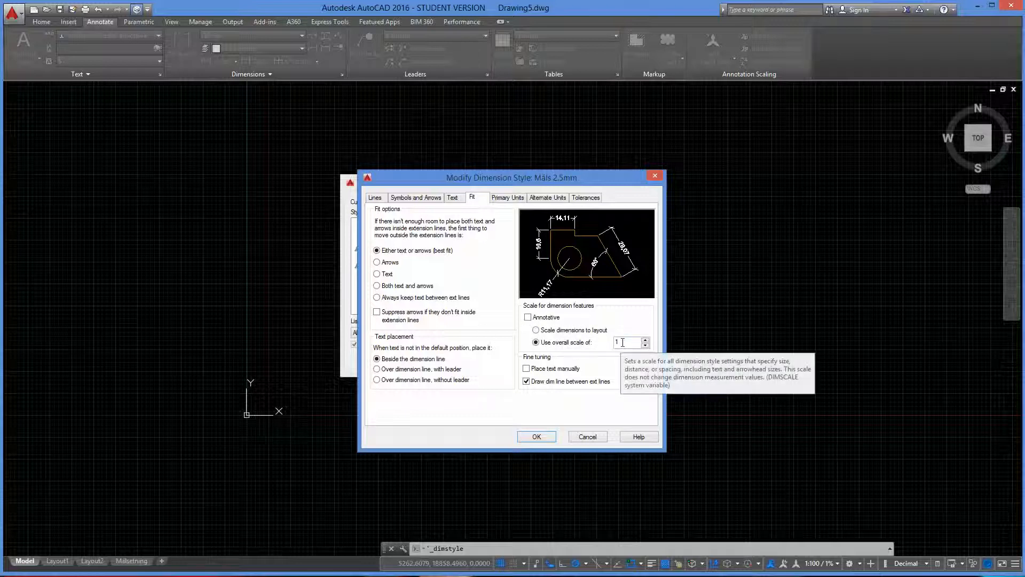
double_click(621, 343)
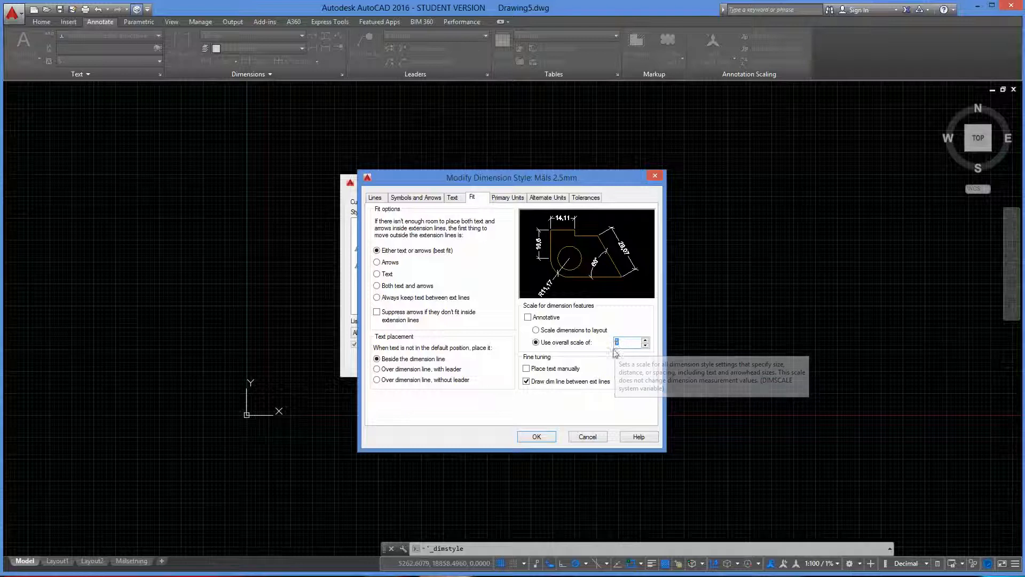
click(528, 317)
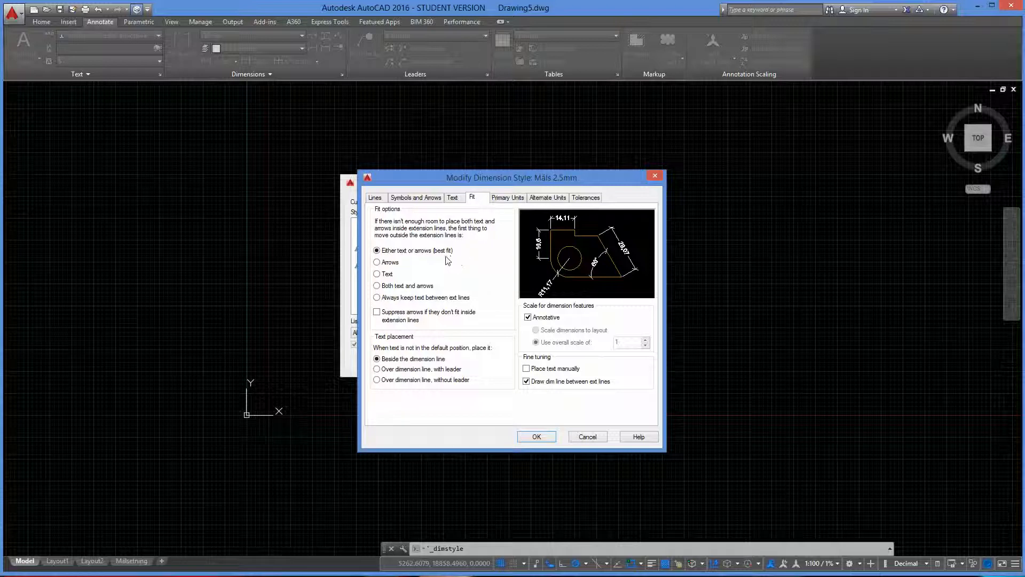
click(377, 286)
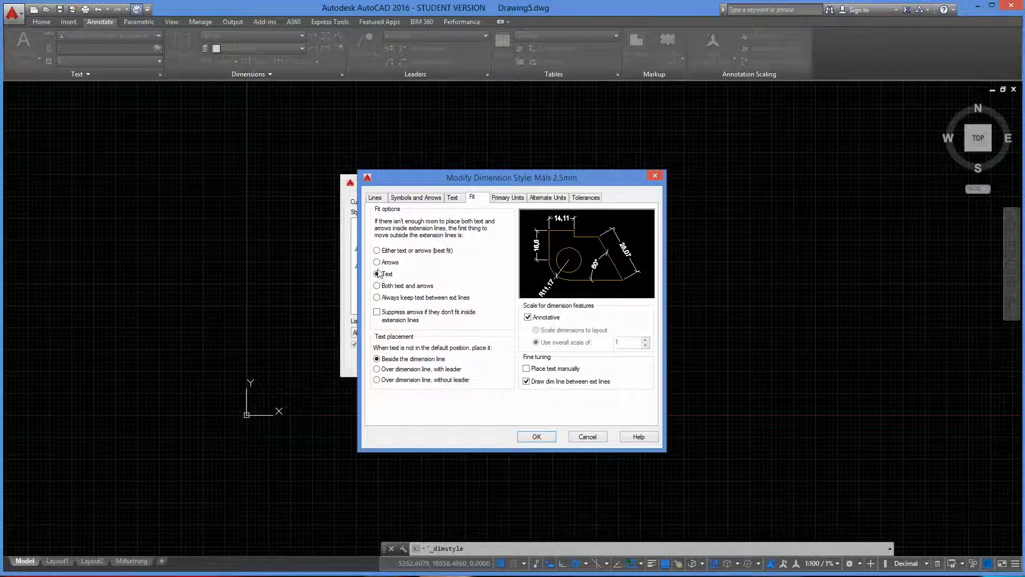
click(377, 262)
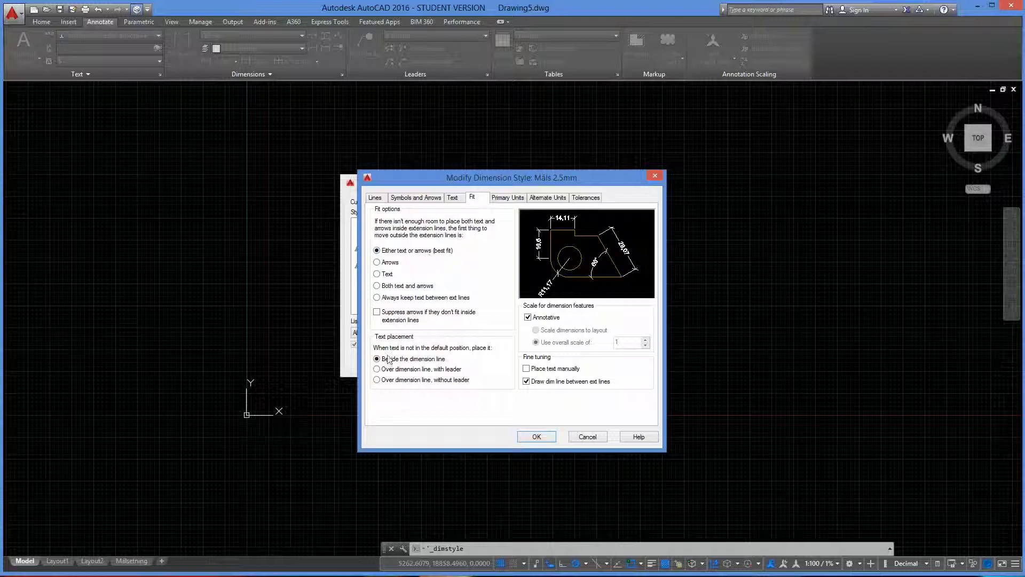
Step: Try the Architectural unit format for the linear dimensions' primary units and return to Decimal
click(510, 198)
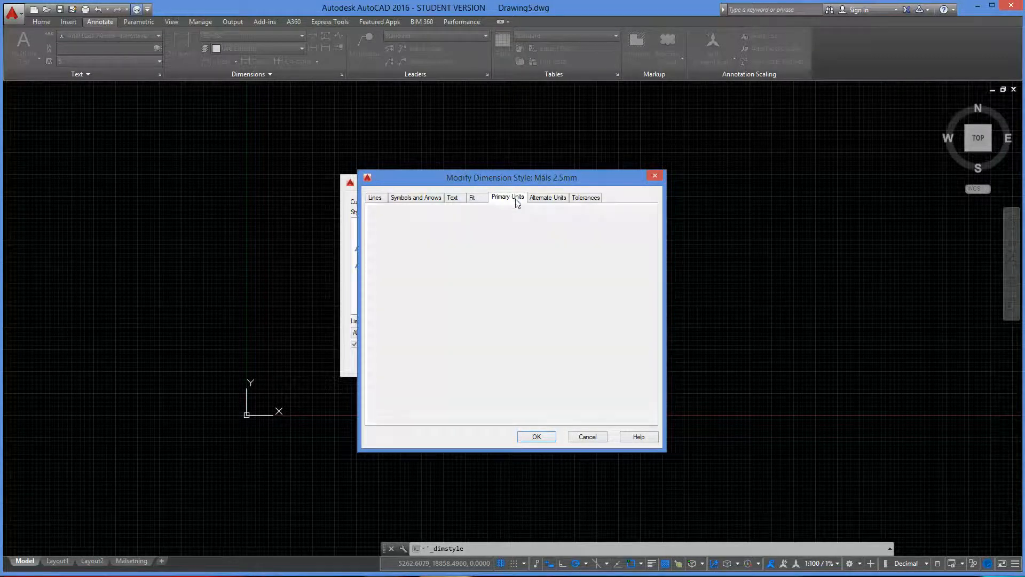
click(476, 220)
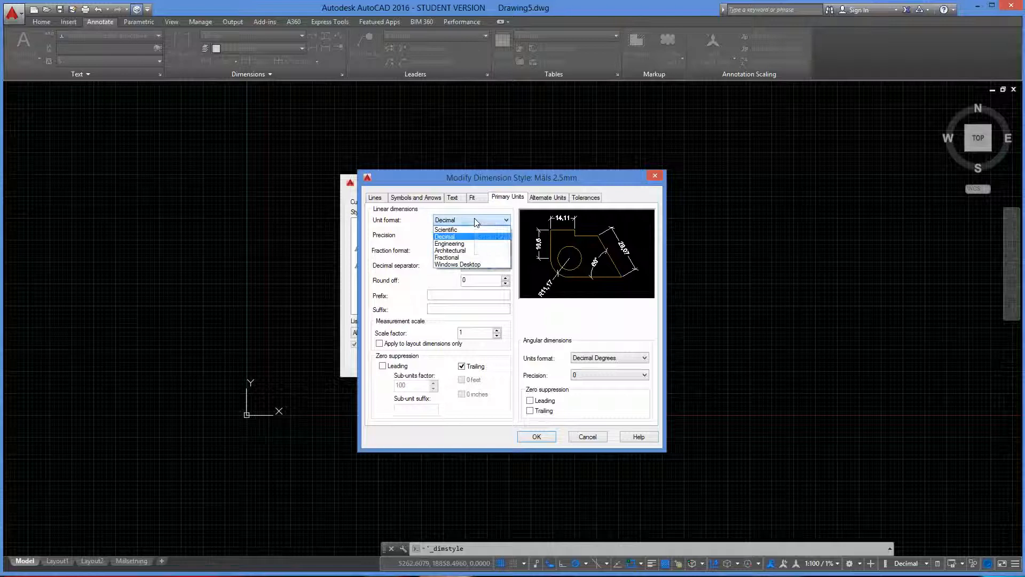
click(476, 221)
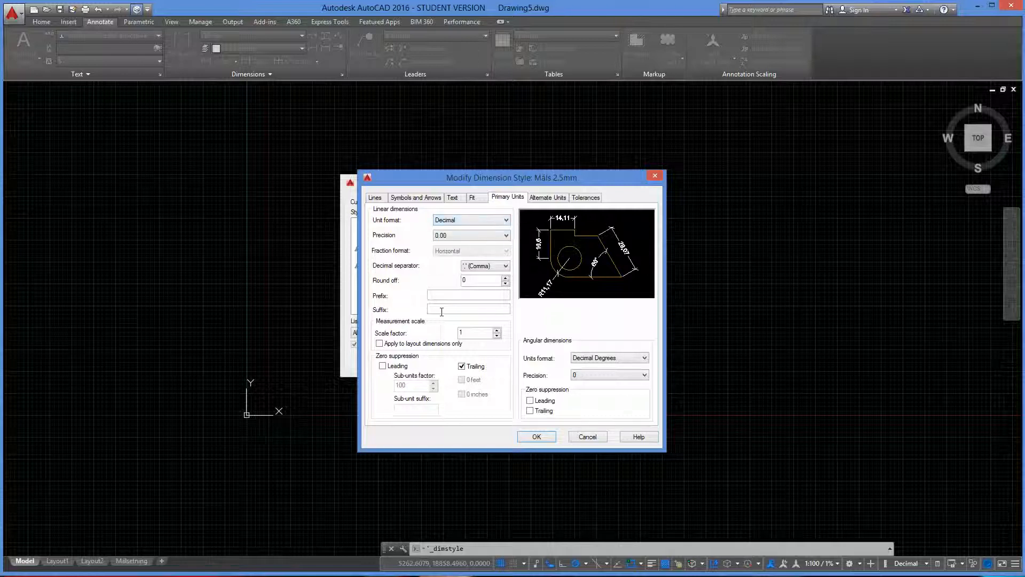
click(453, 222)
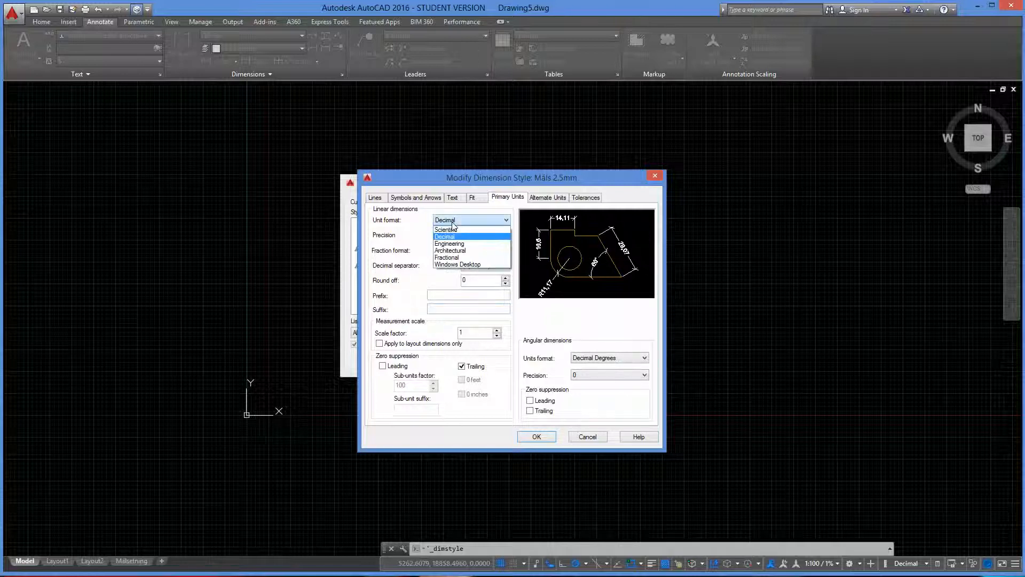
click(455, 250)
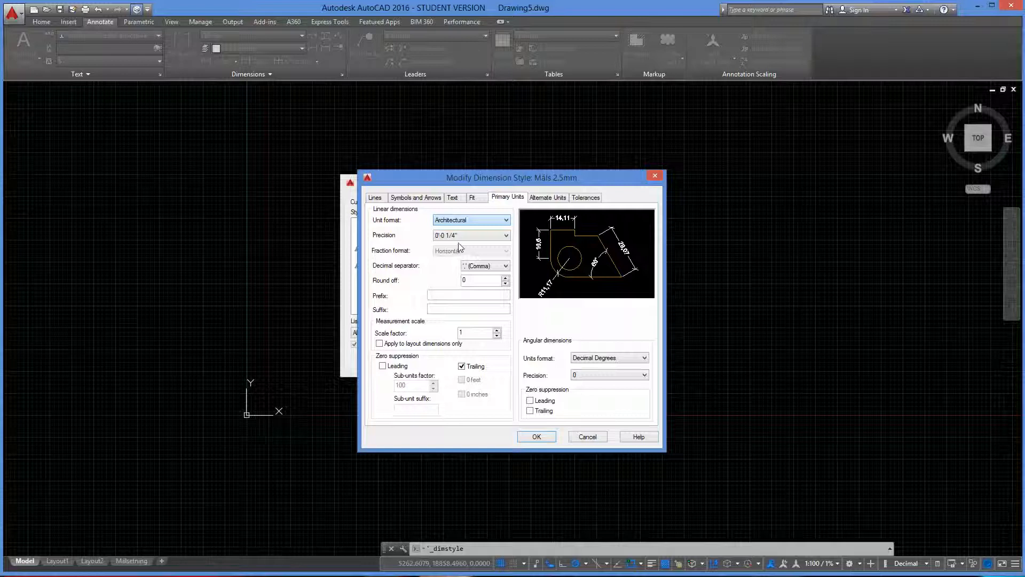
click(462, 220)
click(465, 236)
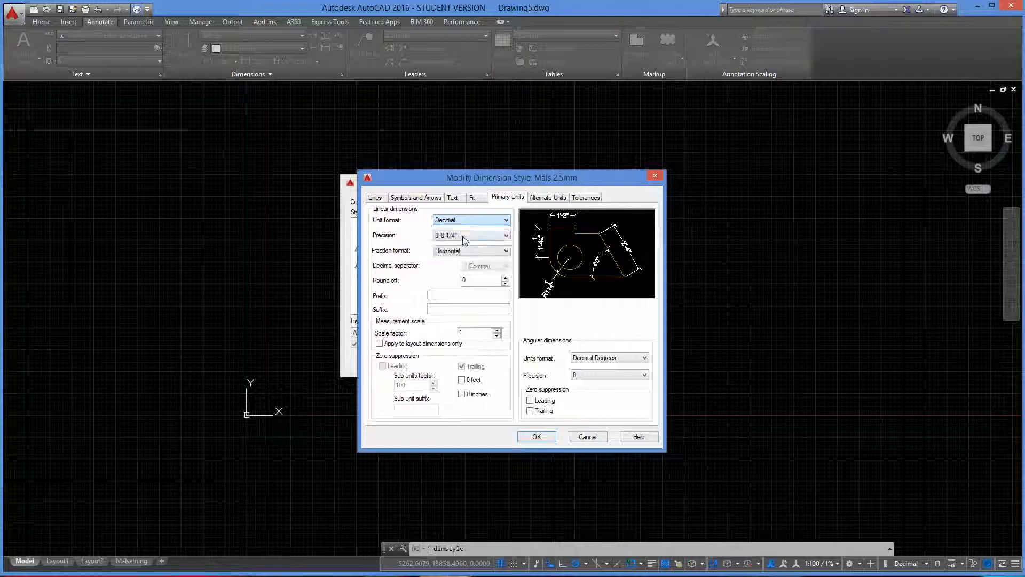
Step: Keep the Decimal unit format and set the linear dimension precision to 0.00000000
click(463, 235)
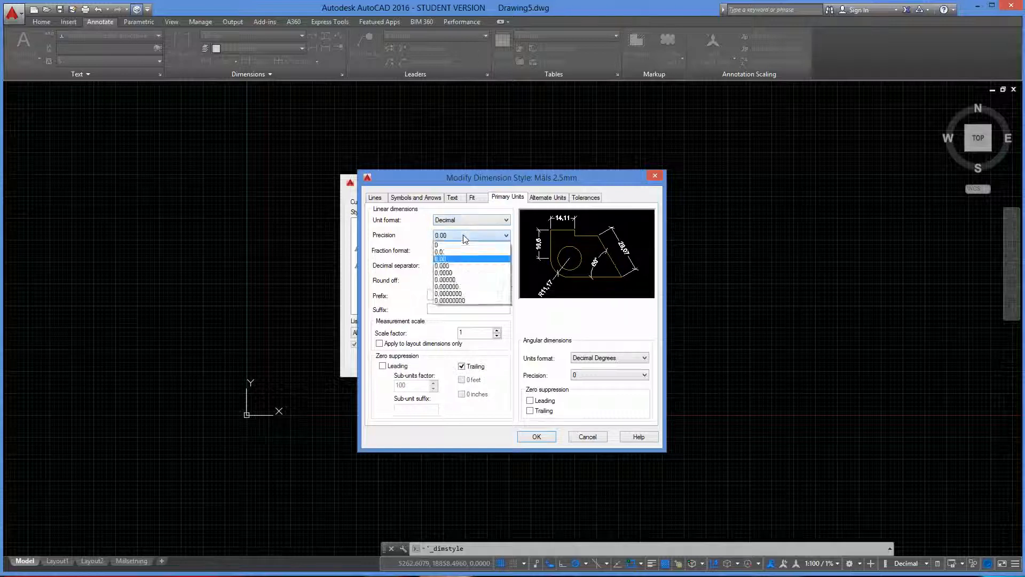
click(463, 266)
click(470, 221)
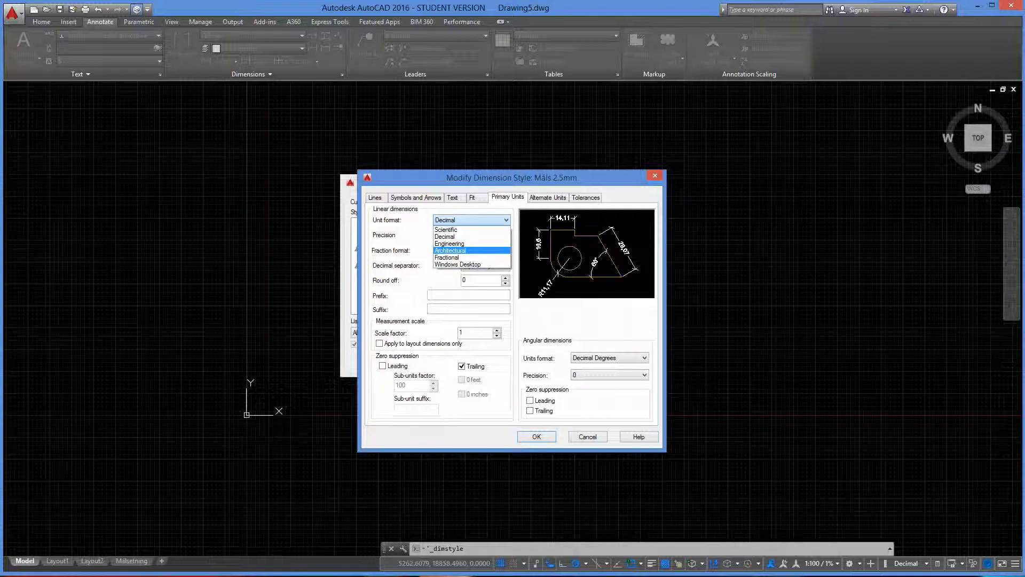
click(449, 331)
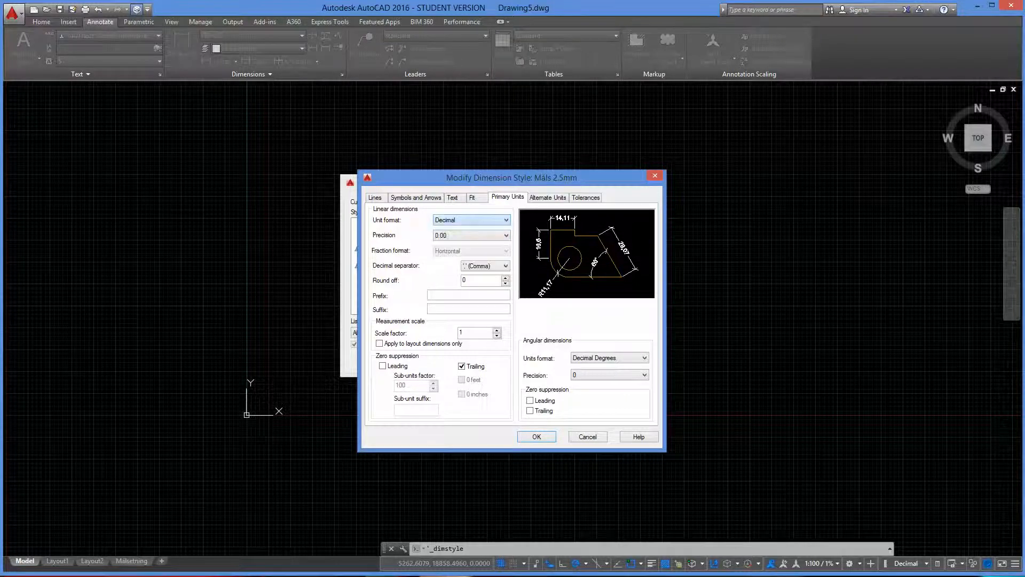
click(456, 222)
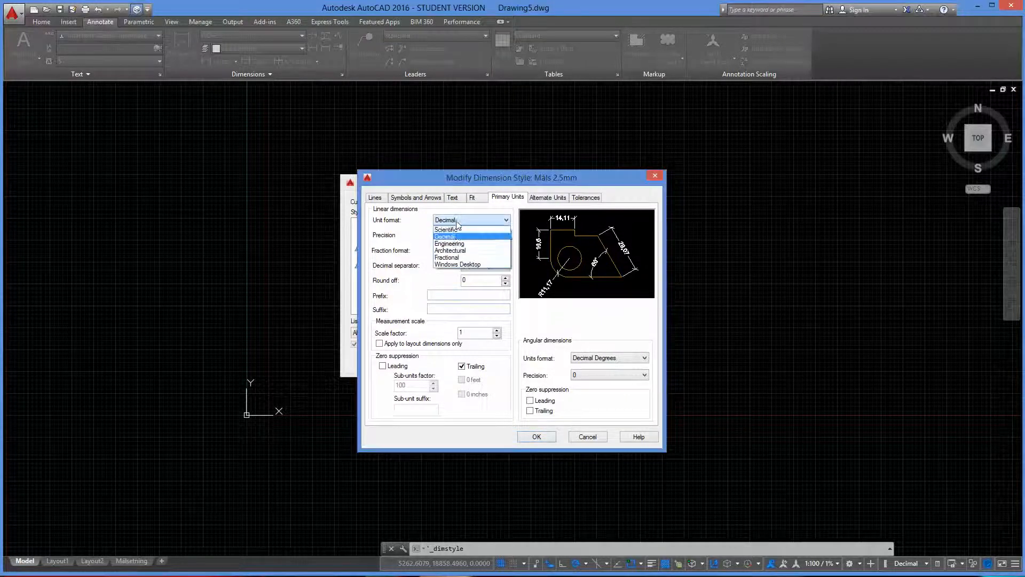
click(457, 237)
click(461, 236)
click(464, 302)
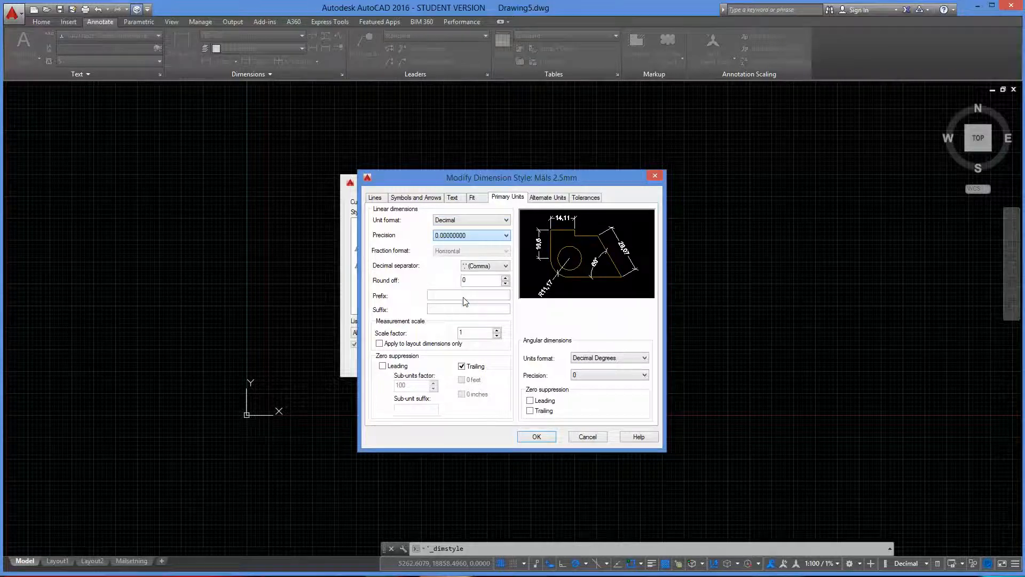
Step: Try a linear dimension precision of 0.00 and settle on 0.0 for the primary units
click(447, 237)
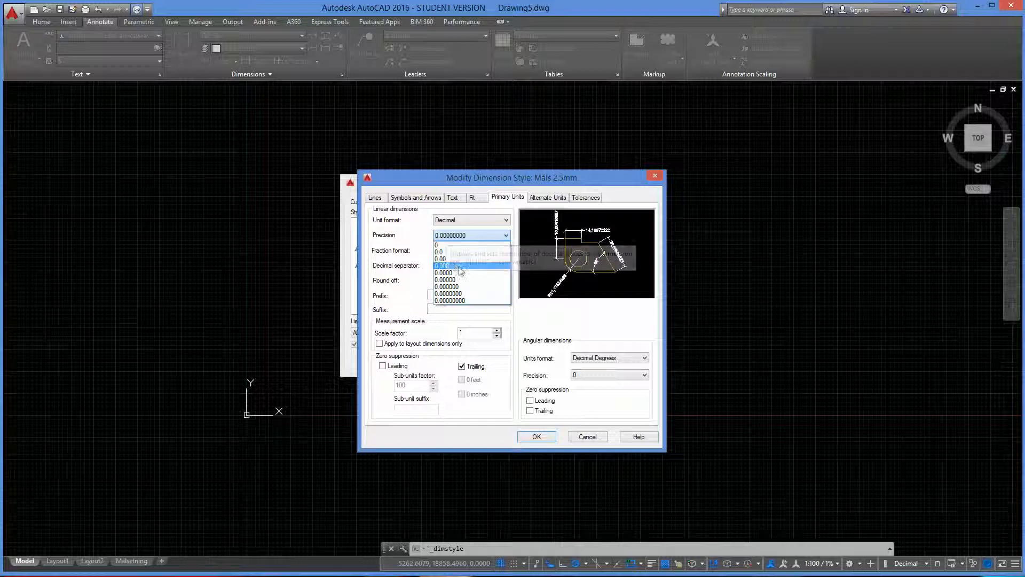
click(452, 261)
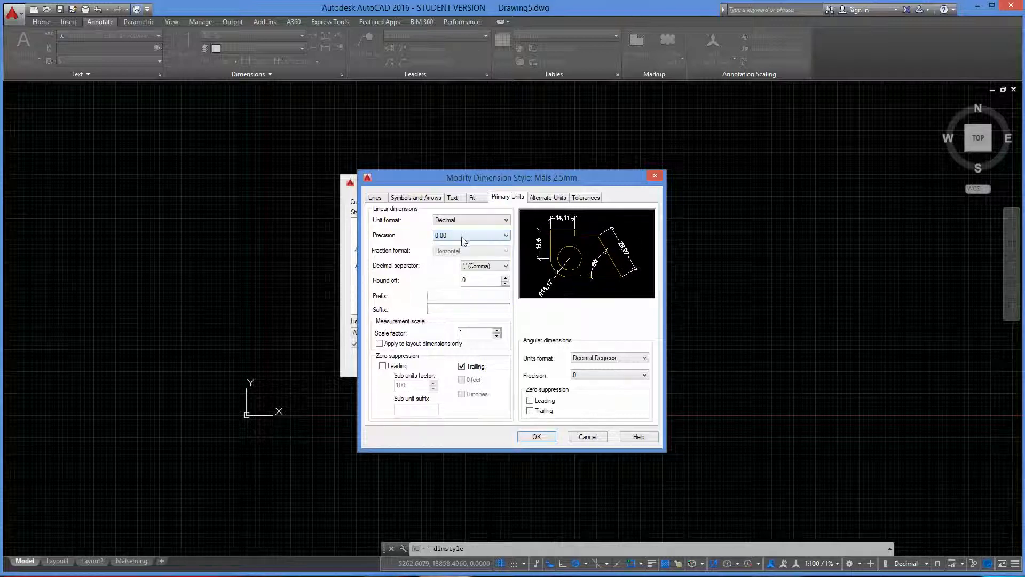
click(462, 236)
click(461, 252)
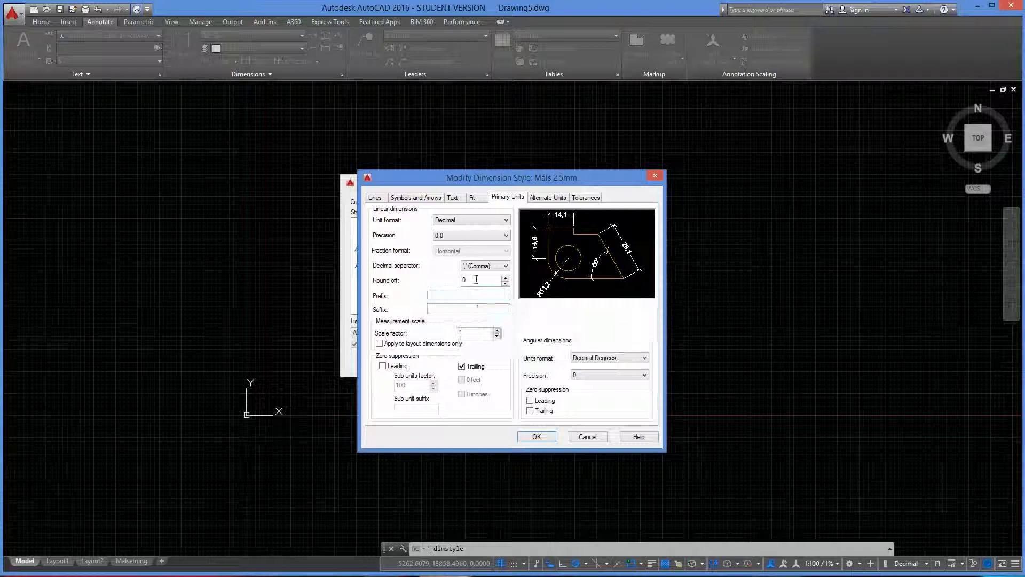
Step: Try a round-off value of 1 for the linear dimensions
click(504, 278)
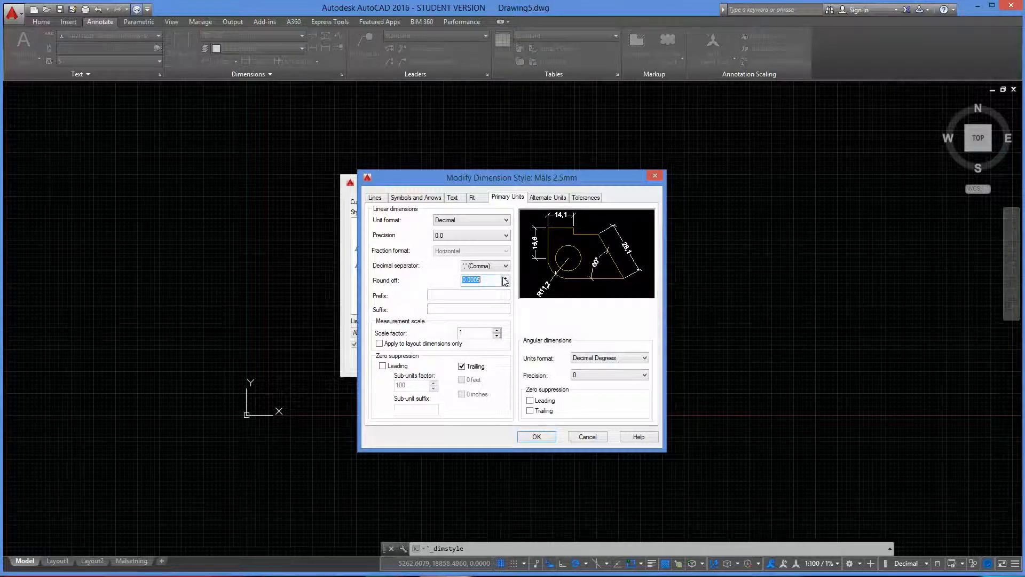
click(504, 278)
click(505, 277)
click(505, 277)
click(505, 278)
text(1)
key(Tab)
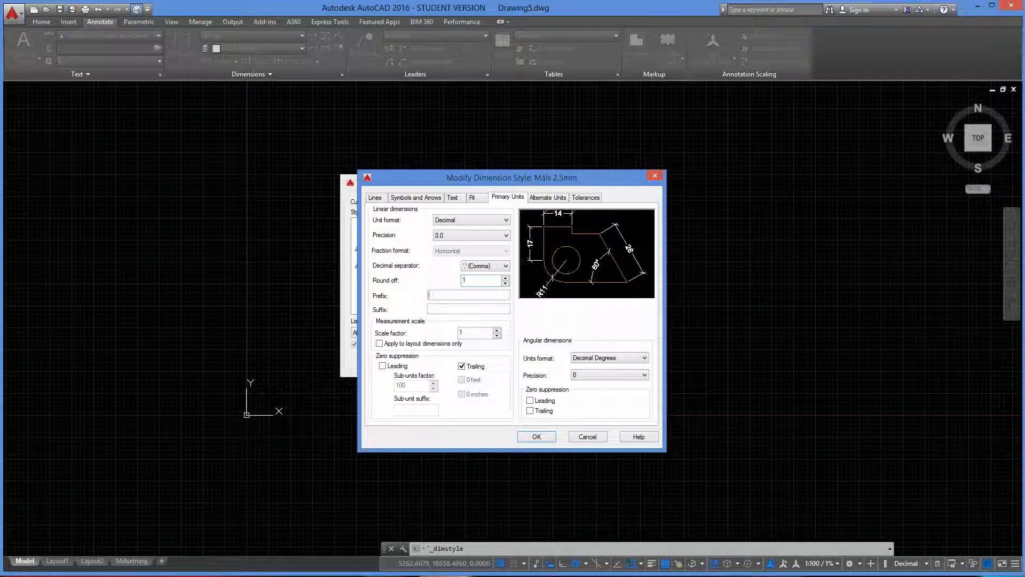
Step: Try rounding the linear dimensions off to 0.5 and restore the round-off value to 0
key(shift+Tab)
text(0)
key(Tab)
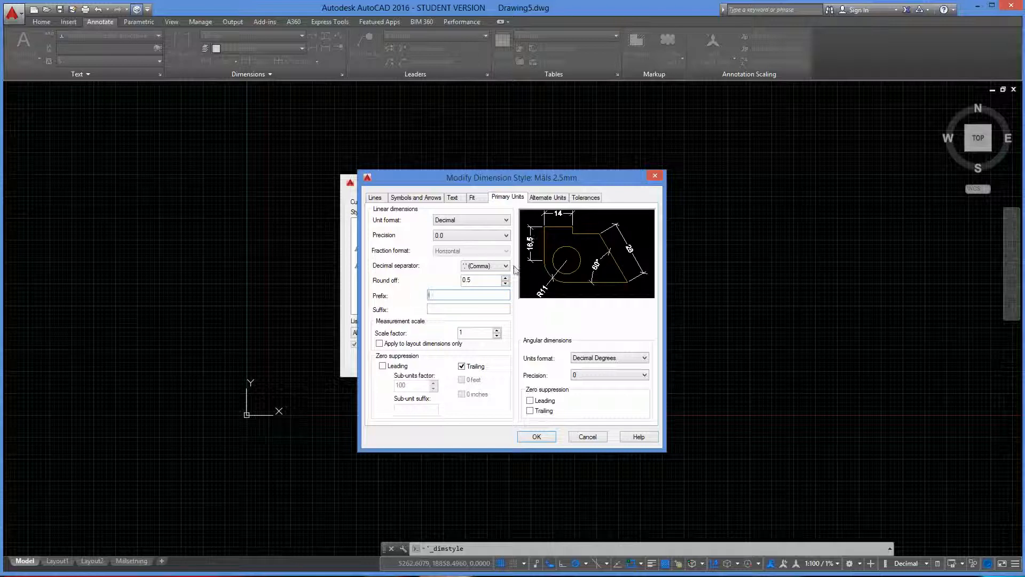
drag(469, 280, 335, 288)
text(0)
key(Tab)
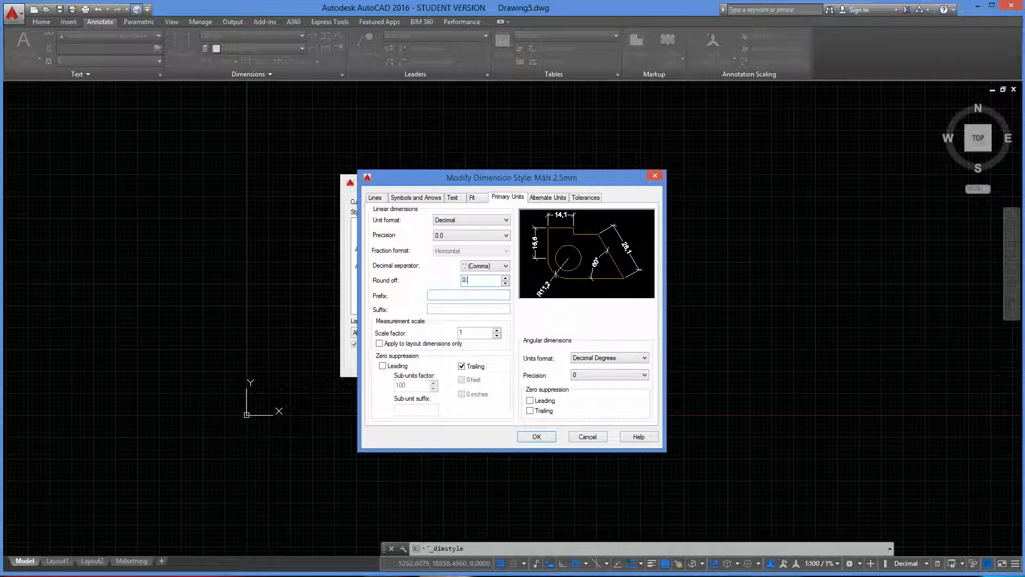
key(Tab)
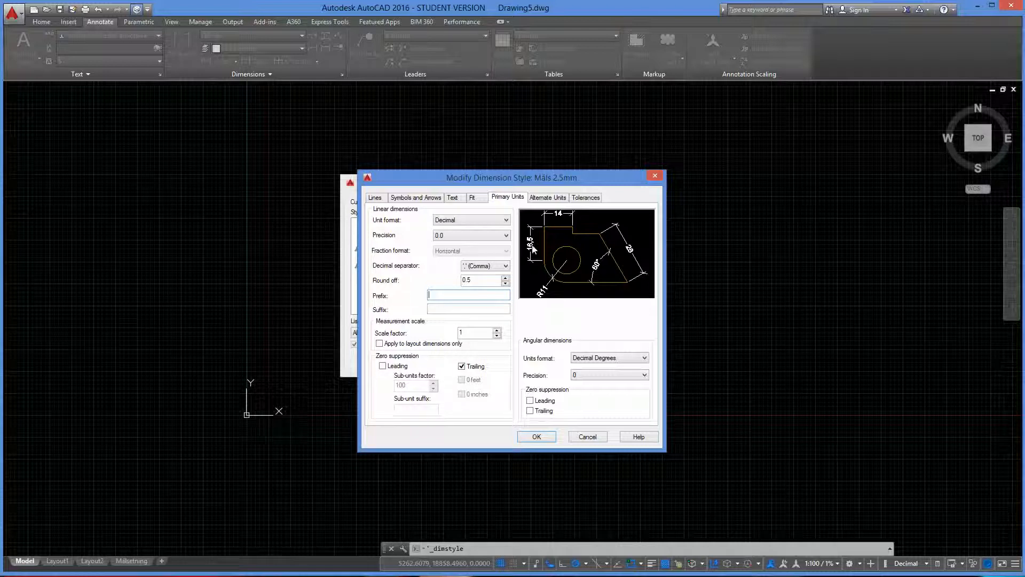
double_click(475, 279)
text(0,)
key(Tab)
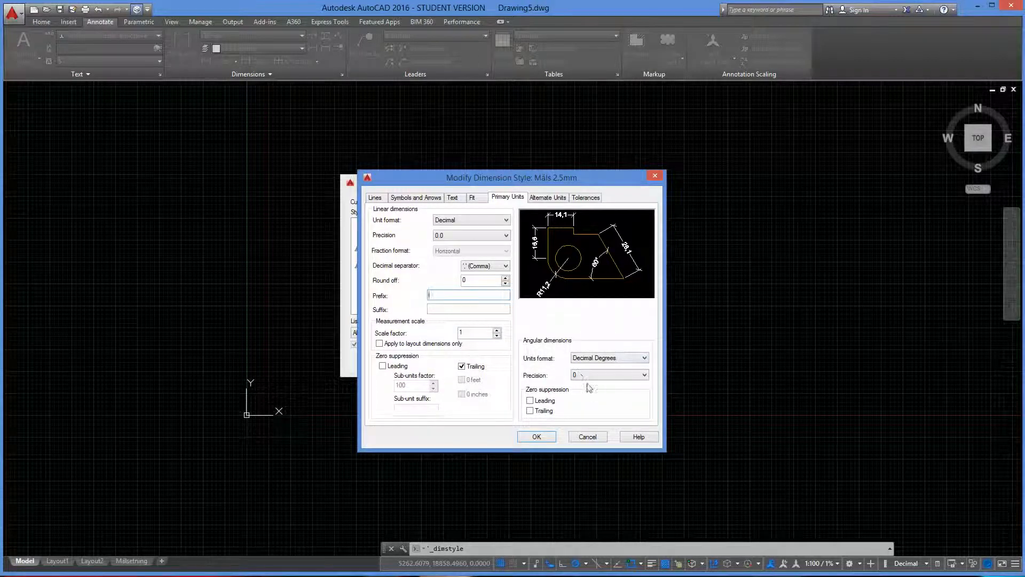
Step: Try the Degrees Minutes Seconds units format for the angular dimensions
click(610, 359)
click(609, 365)
click(605, 361)
click(603, 375)
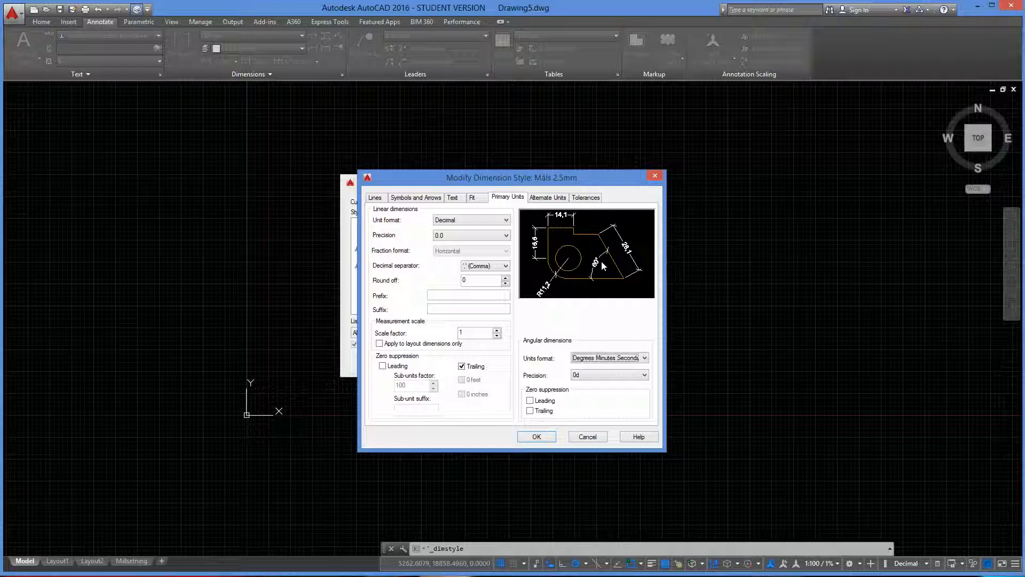
Step: Try Gradians for the angular dimensions, set their precision to one decimal place, and return the units format to Decimal Degrees
click(598, 362)
click(600, 382)
click(584, 377)
click(584, 391)
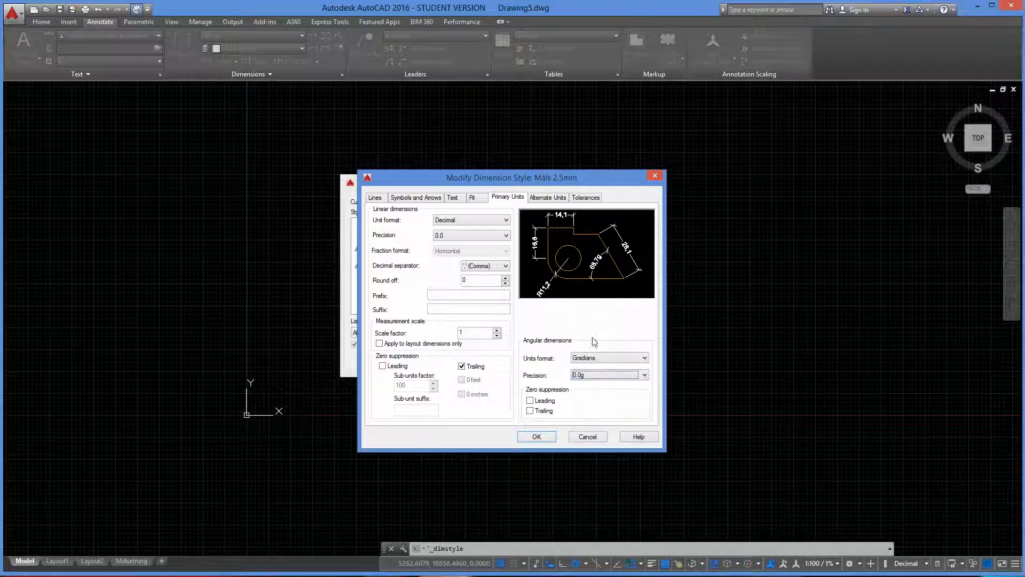
click(595, 361)
click(597, 368)
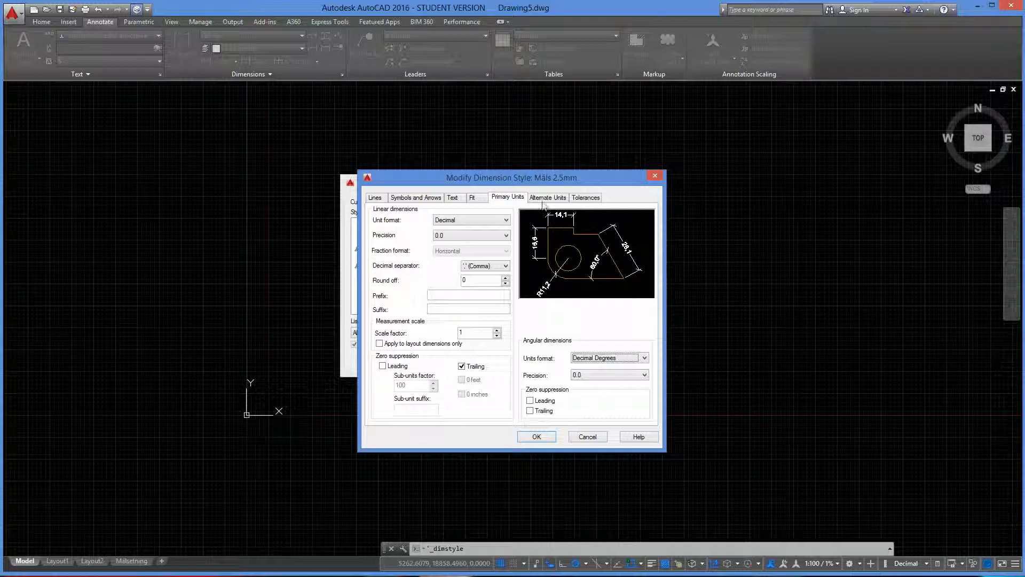
Step: Try displaying alternate units in the dimension style, and turn them off again
click(546, 197)
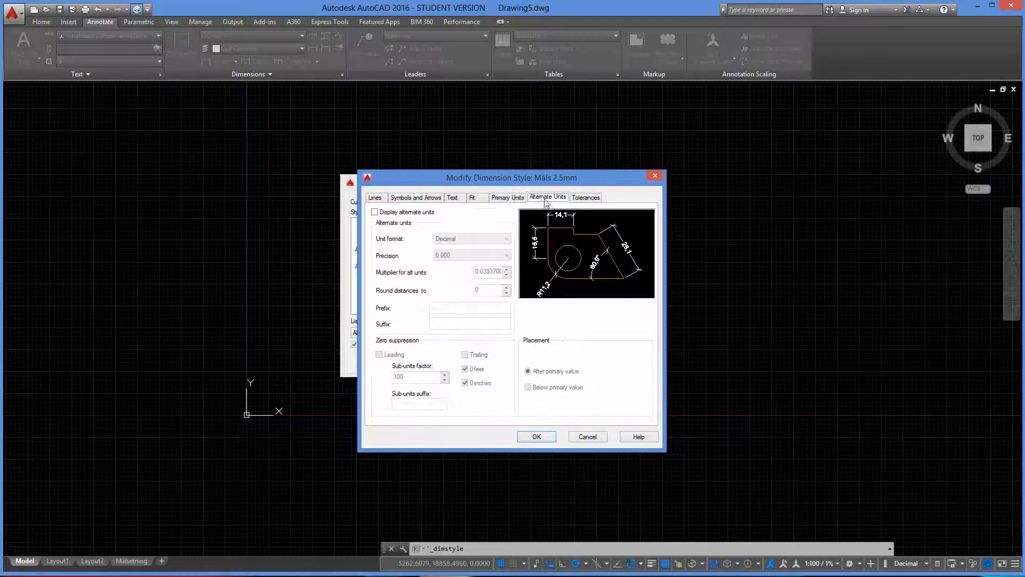
click(375, 212)
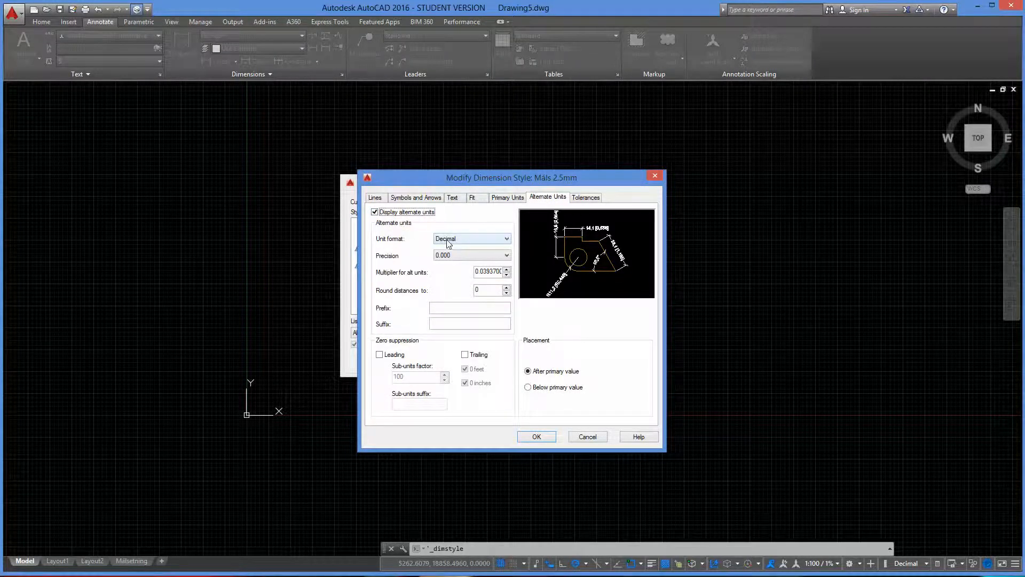
click(448, 244)
click(447, 242)
click(374, 212)
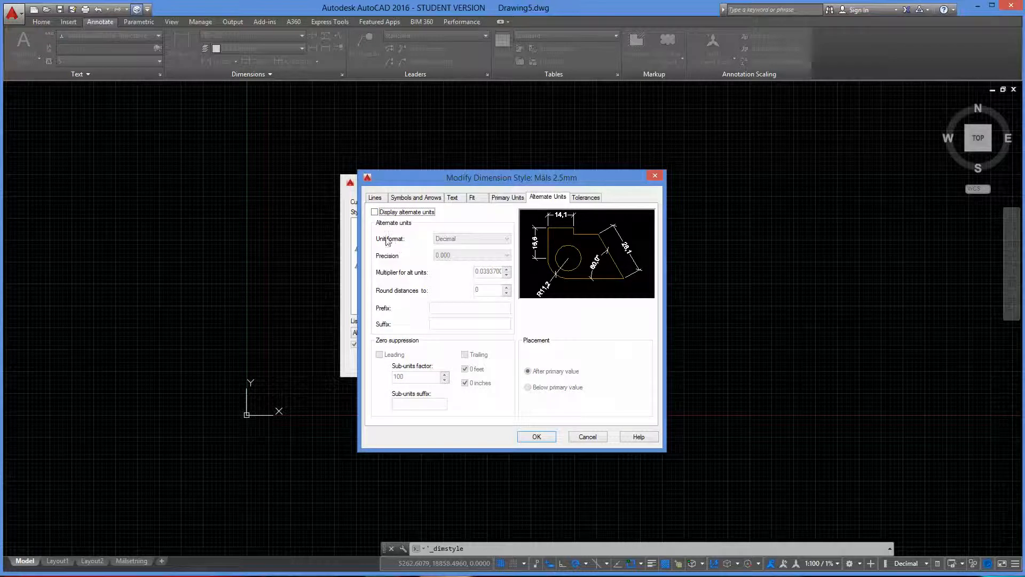
Step: Review the tolerance settings with the method left at None, accept the style changes and close the Dimension Style Manager
click(587, 202)
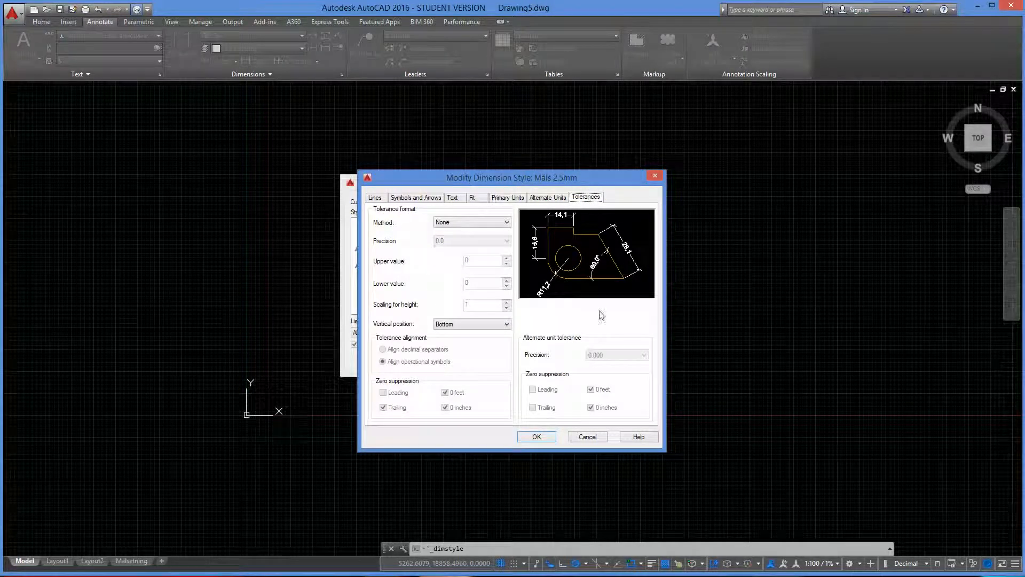
click(548, 437)
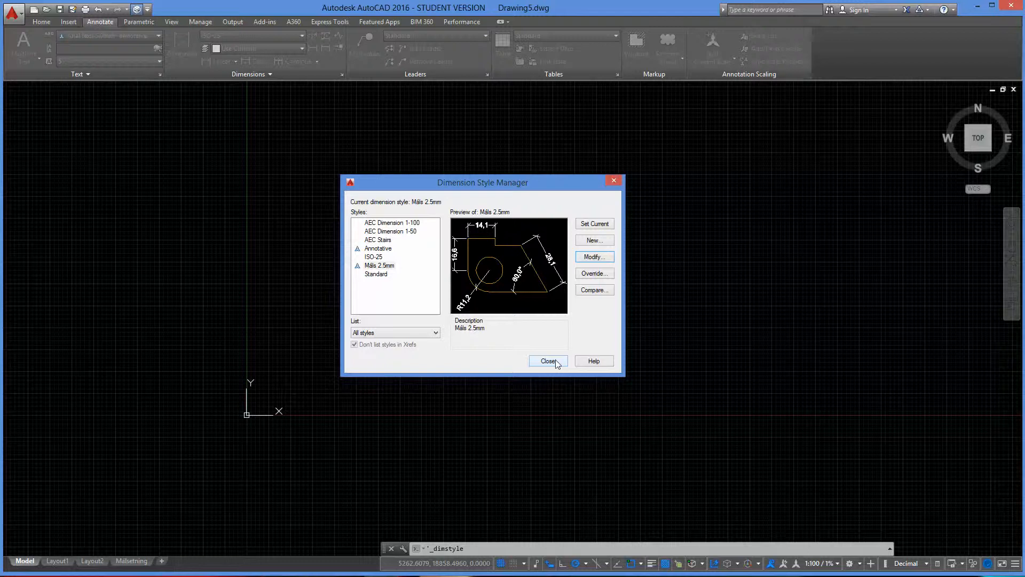
click(555, 360)
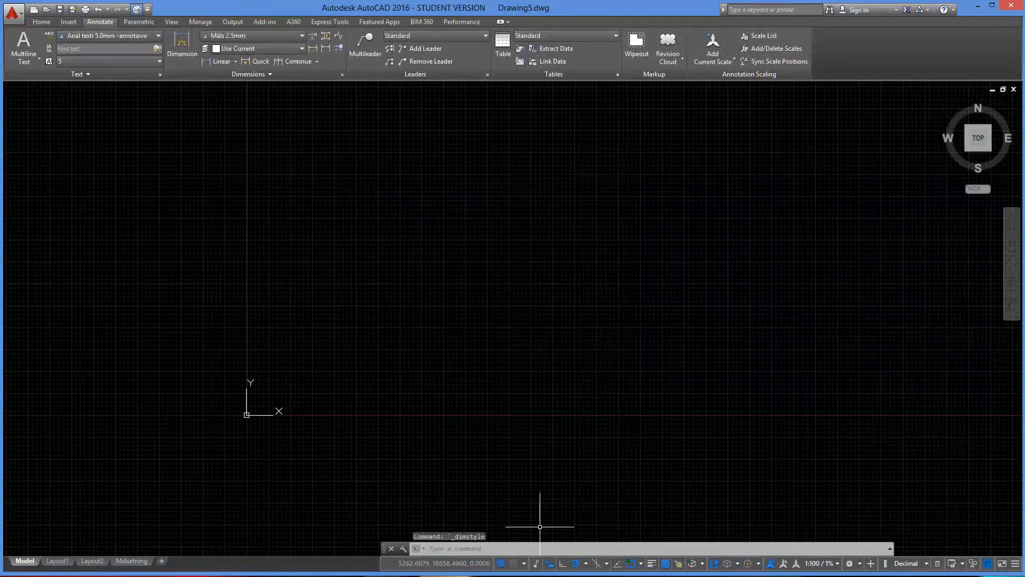